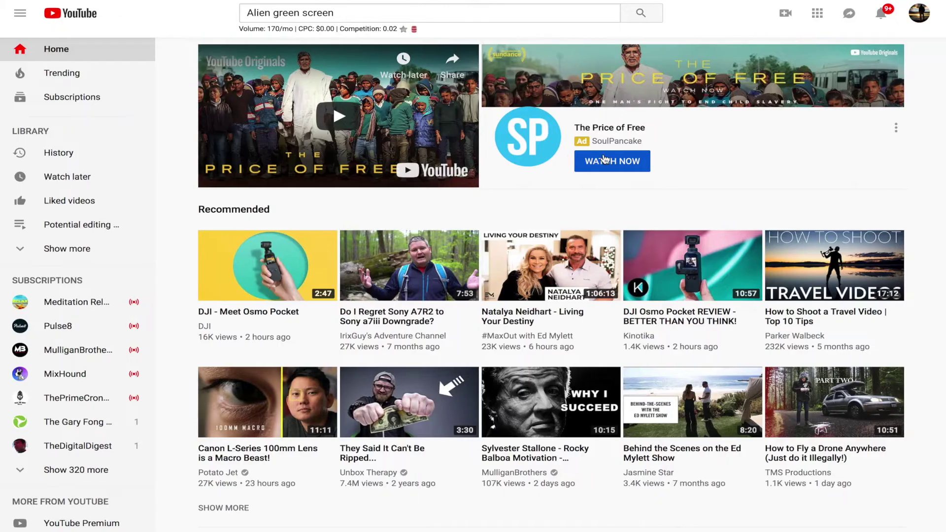
# Step: Clear the YouTube search box and type 'Alien Green Screen' as the query
pyautogui.click(345, 13)
pyautogui.press('BackSpace')
pyautogui.press('BackSpace')
pyautogui.press('BackSpace')
pyautogui.press('BackSpace')
pyautogui.press('BackSpace')
pyautogui.press('BackSpace')
pyautogui.press('BackSpace')
pyautogui.press('BackSpace')
pyautogui.press('BackSpace')
pyautogui.press('BackSpace')
pyautogui.press('BackSpace')
pyautogui.press('BackSpace')
pyautogui.press('BackSpace')
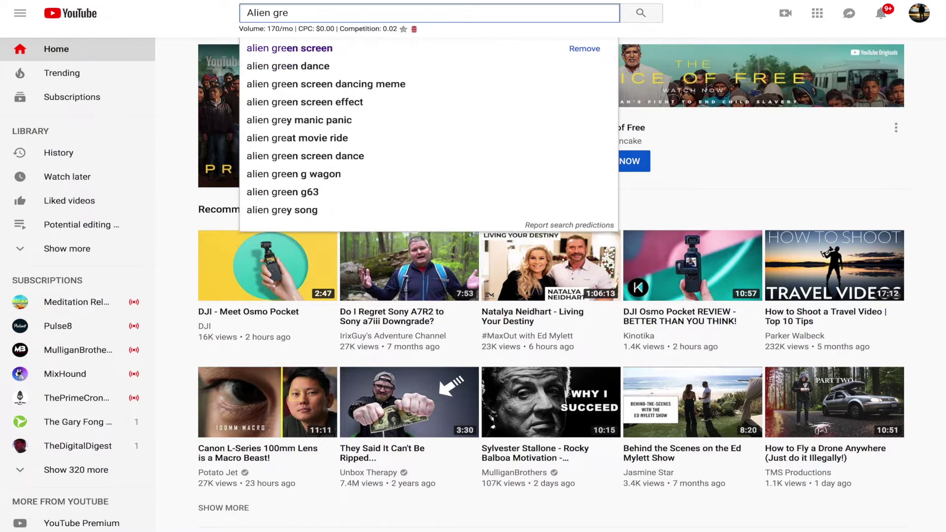
pyautogui.press('BackSpace')
pyautogui.press('BackSpace')
pyautogui.press('BackSpace')
pyautogui.press('BackSpace')
pyautogui.press('BackSpace')
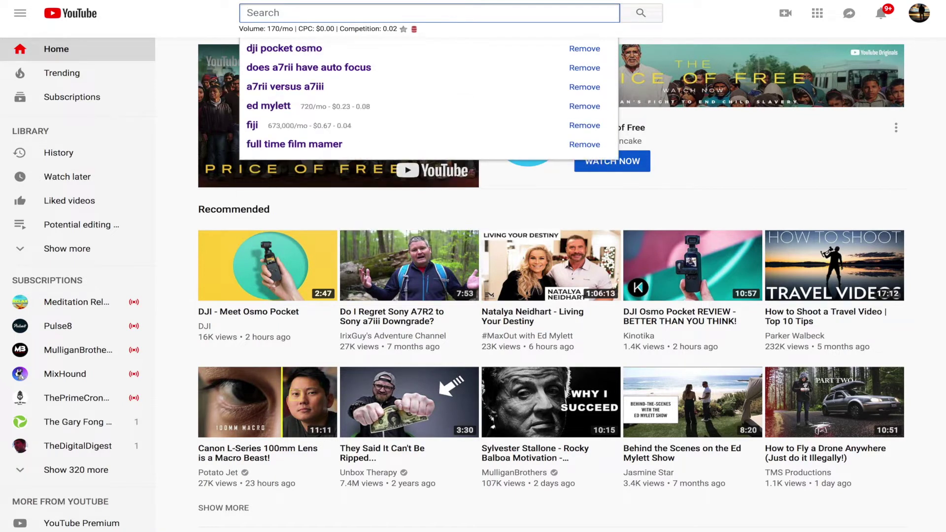
pyautogui.moveTo(343, 2)
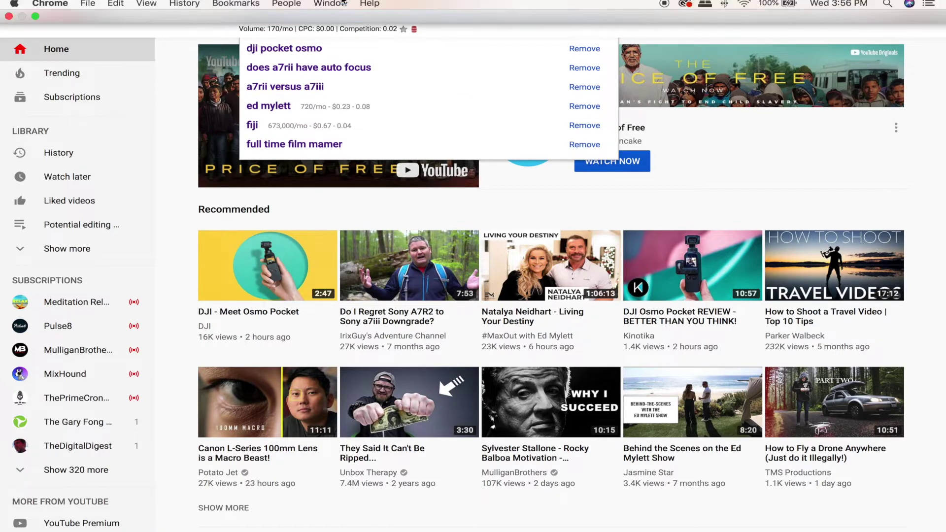
pyautogui.write('Alien S')
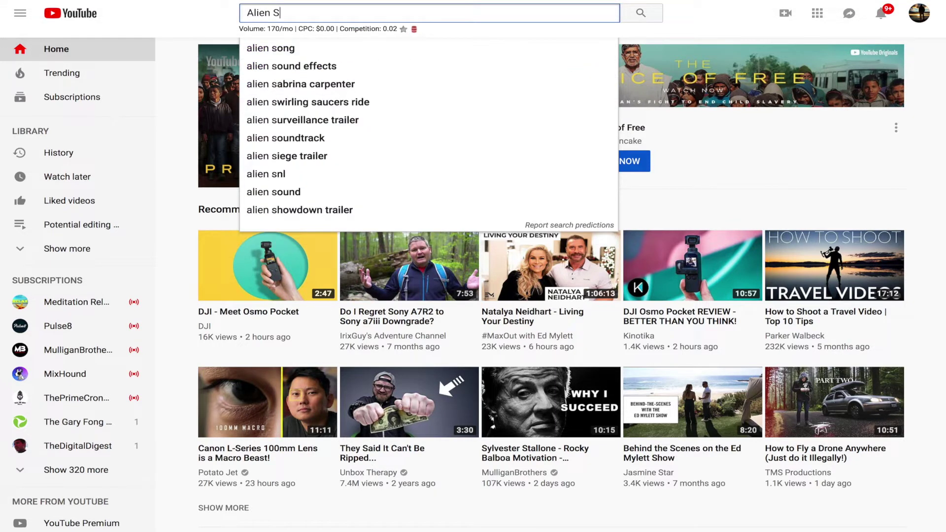
pyautogui.press('BackSpace')
pyautogui.write('Green Sxc')
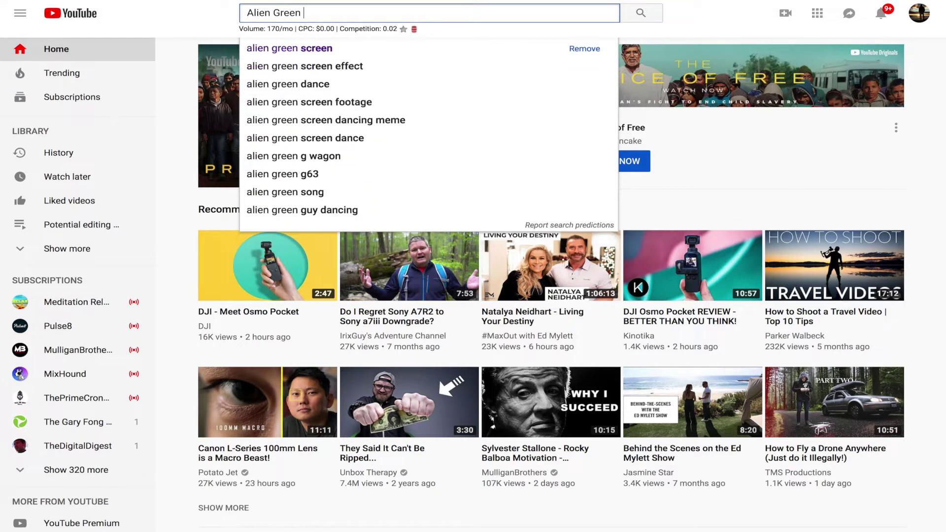
pyautogui.press('BackSpace')
pyautogui.write('creen')
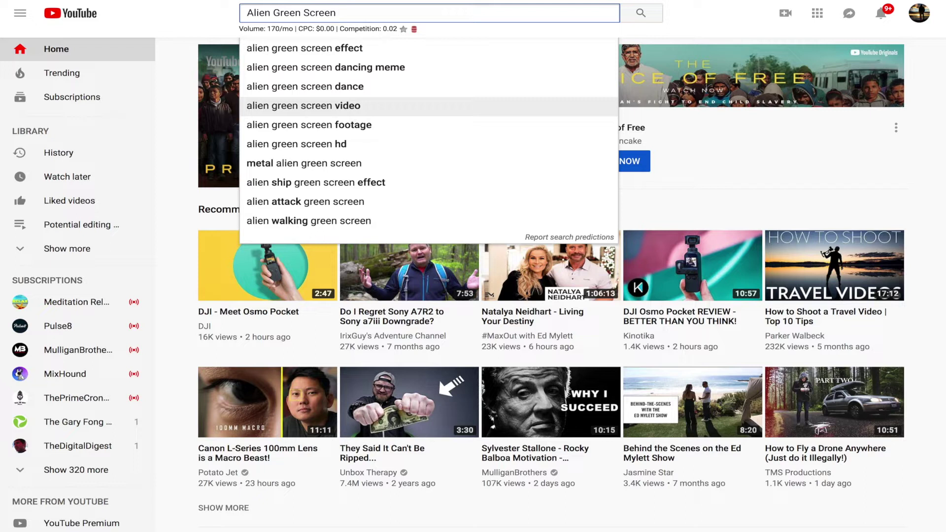
# Step: Search YouTube for 'air plane green screen', then select the query again
pyautogui.press('super+a')
pyautogui.write('air plane')
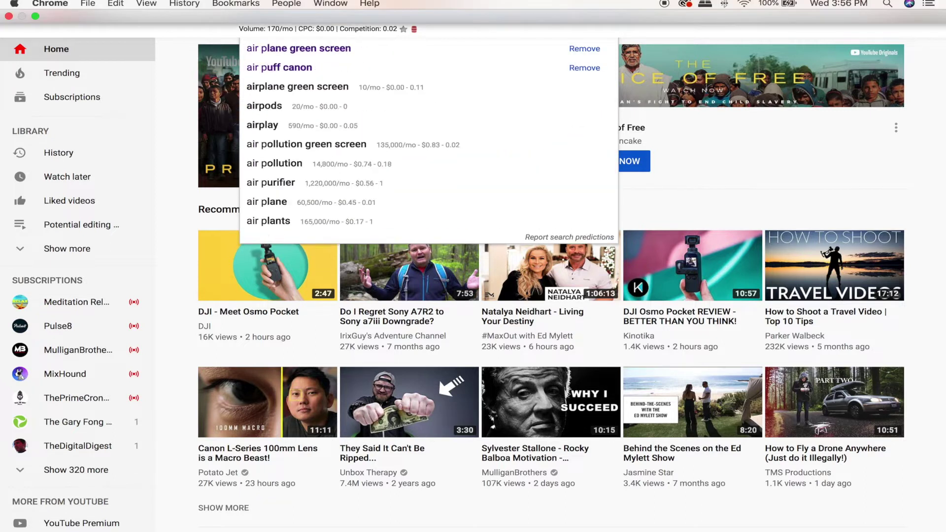
pyautogui.write(' green screen')
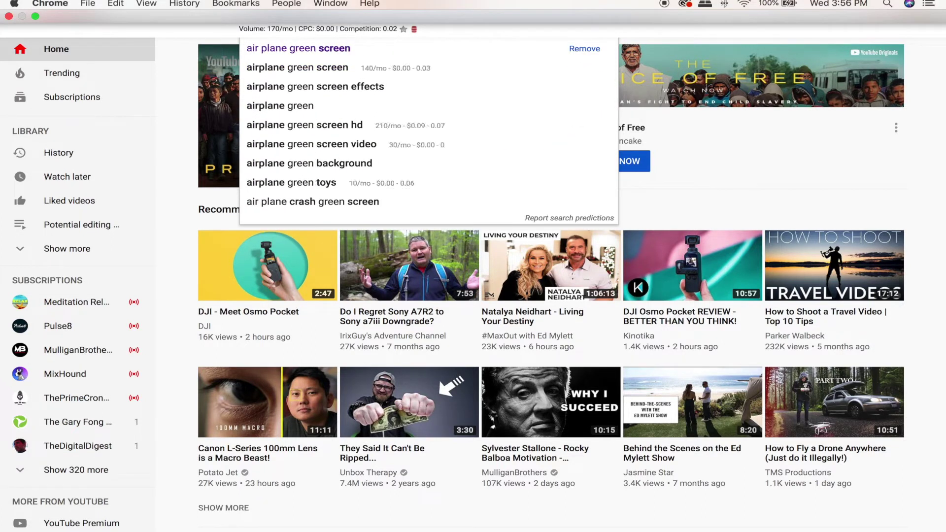
pyautogui.press('Return')
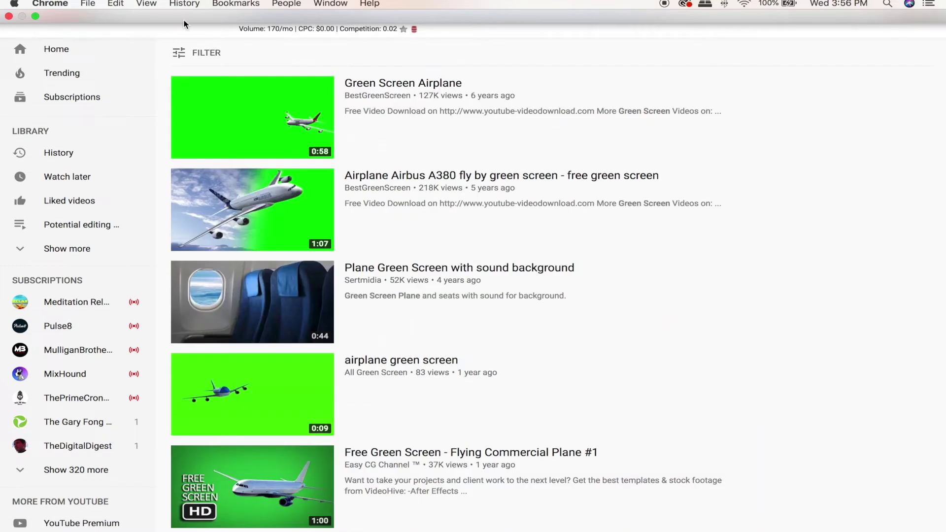
pyautogui.press('super+a')
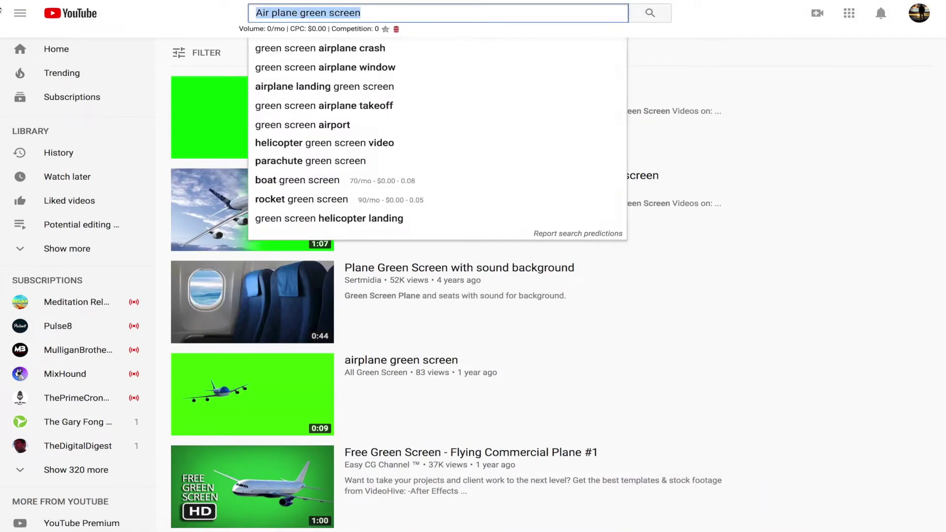
# Step: Search YouTube for 'green screen' and scroll through the resulting clips
pyautogui.write('green screen')
pyautogui.press('Return')
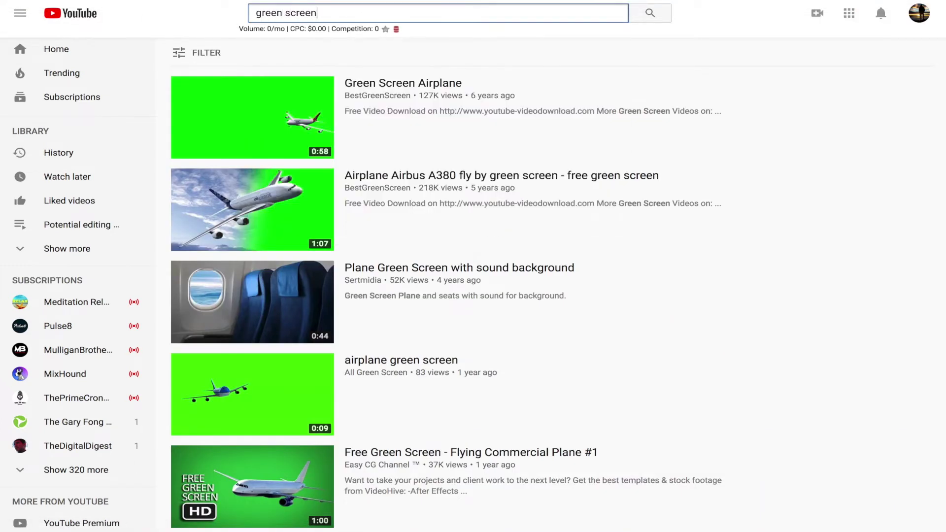
pyautogui.scroll(-10, 206, 320)
pyautogui.scroll(6, 206, 320)
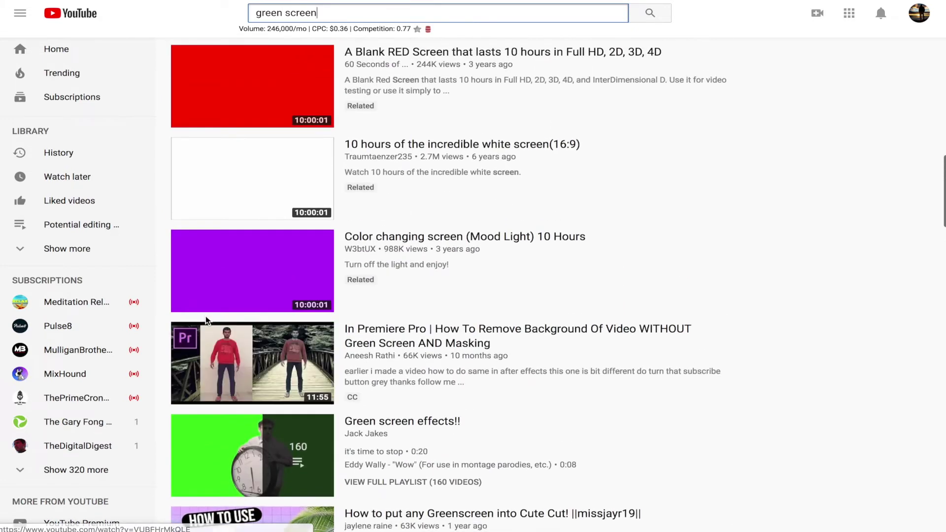
pyautogui.scroll(2, 207, 321)
pyautogui.scroll(2, 210, 317)
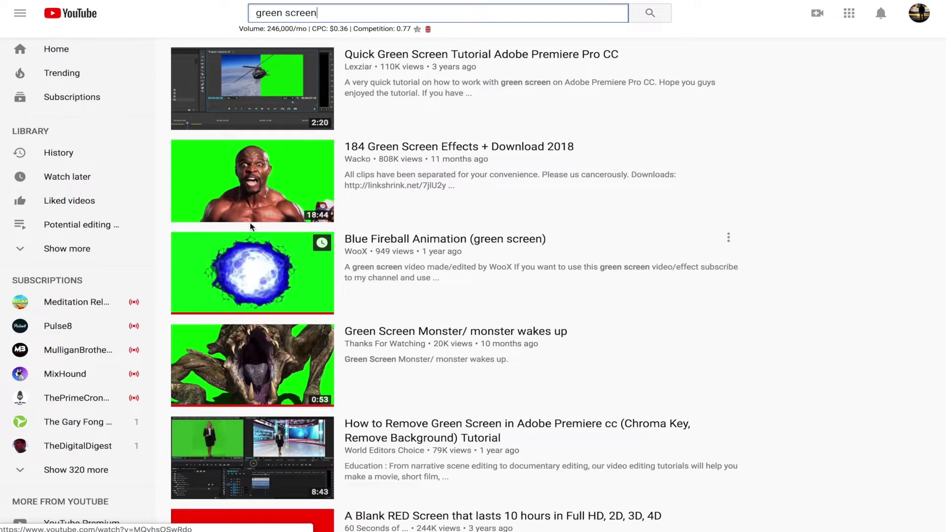
pyautogui.moveTo(258, 187)
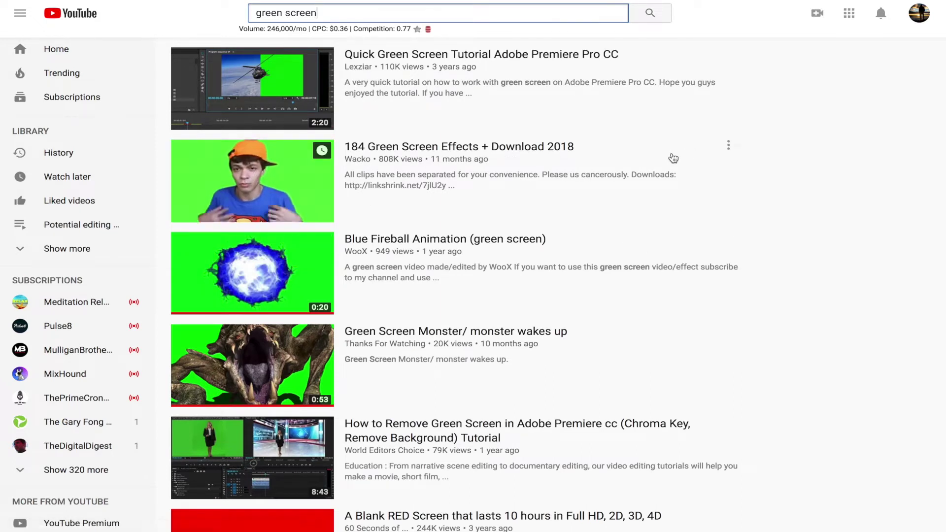
pyautogui.scroll(5, 539, 184)
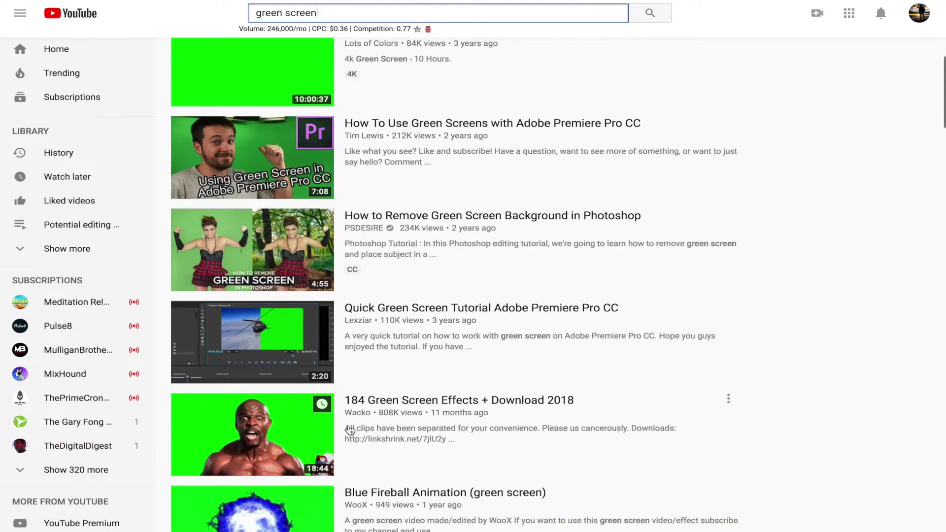
pyautogui.scroll(-1, 340, 426)
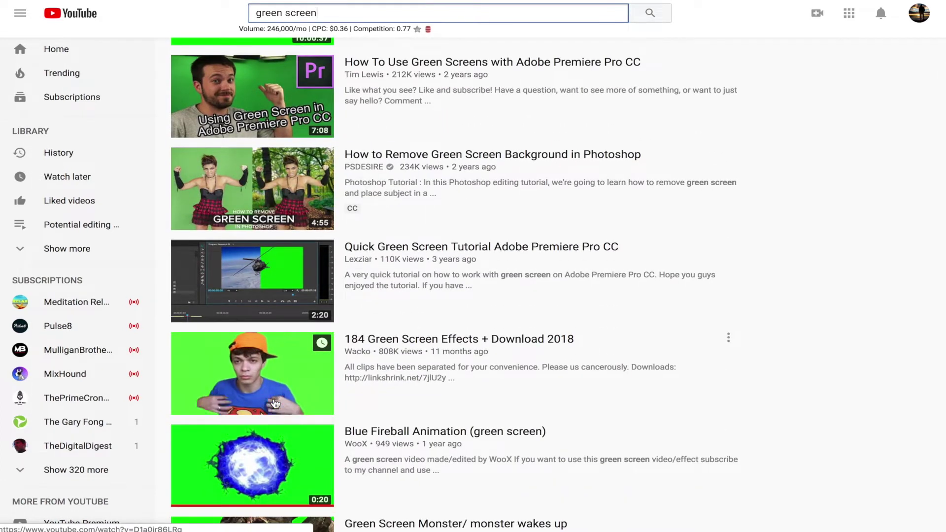
pyautogui.scroll(10, 380, 231)
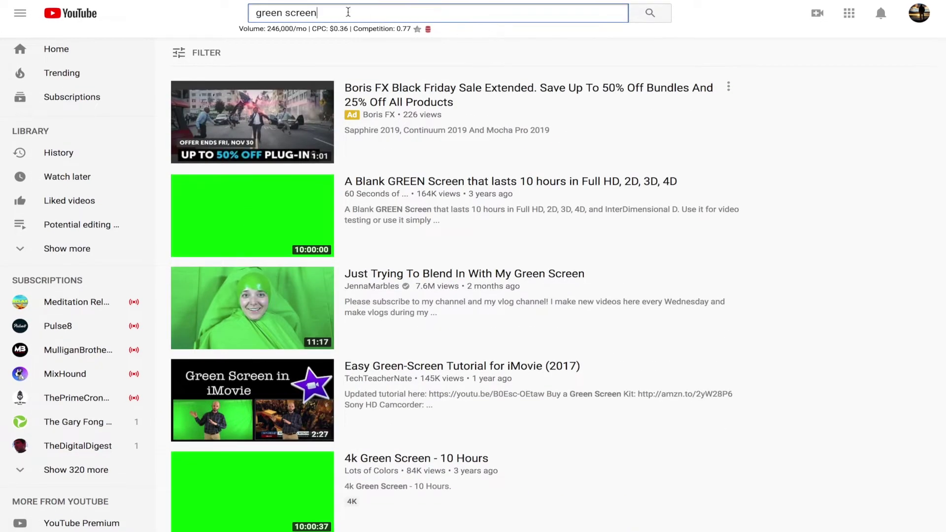
pyautogui.scroll(-10, 448, 200)
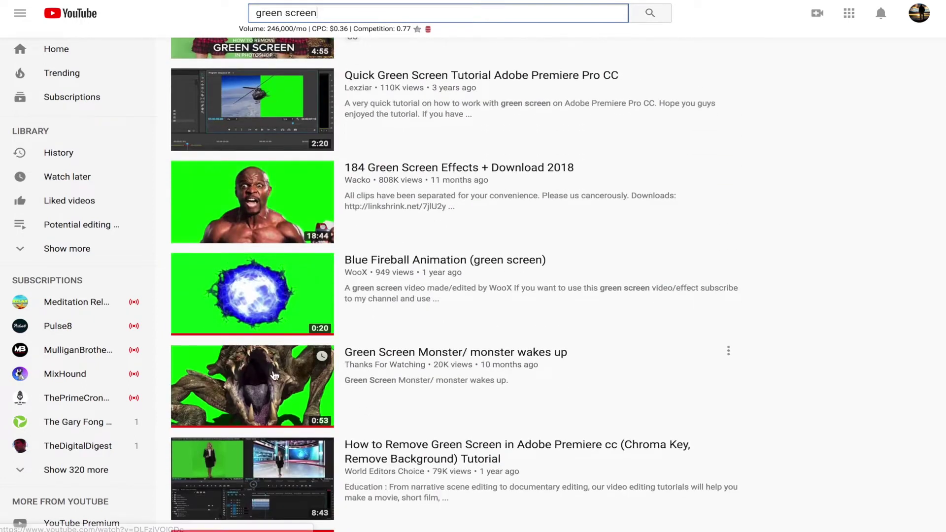
pyautogui.click(431, 13)
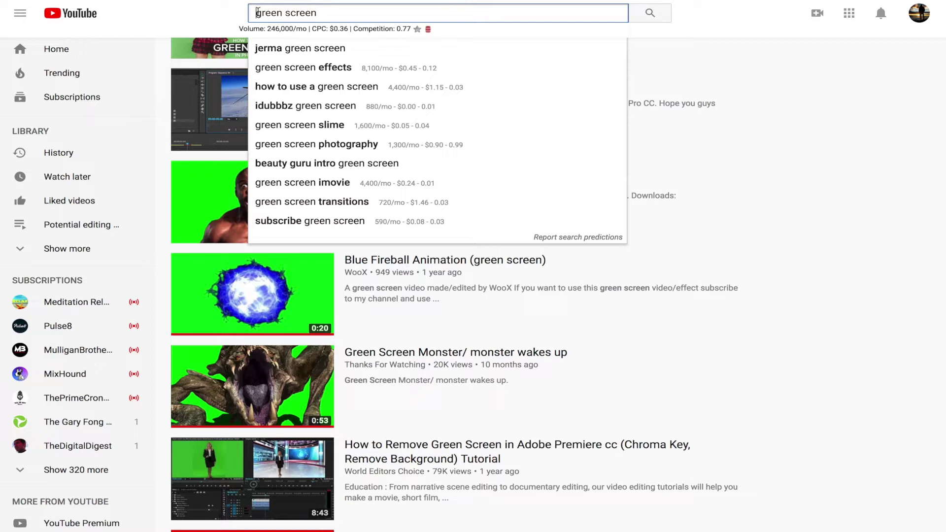
# Step: Prefix the query with 'alien' and browse the alien green screen results
pyautogui.write('alien')
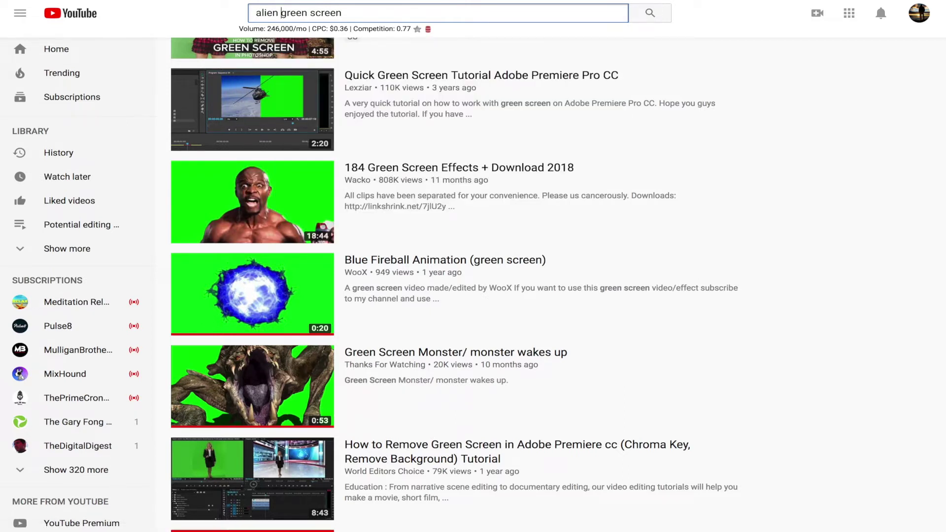
pyautogui.scroll(-6, 408, 113)
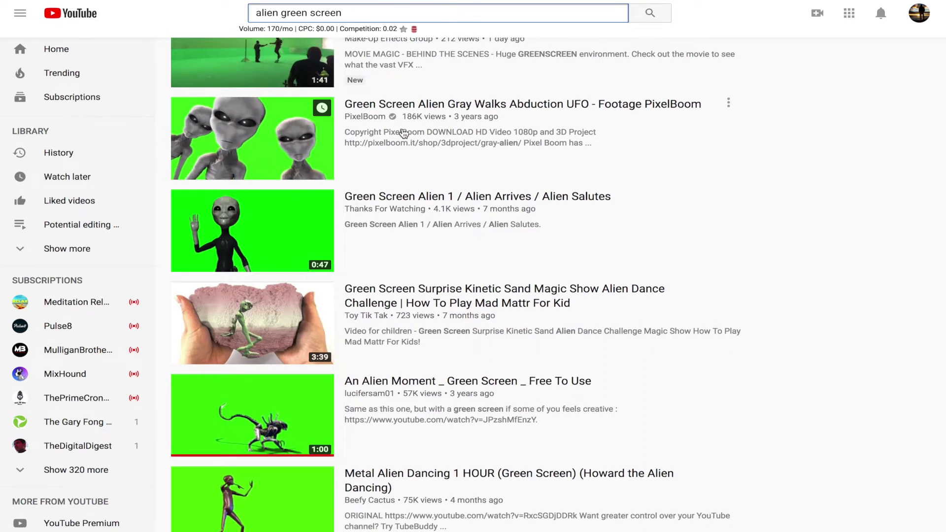
pyautogui.scroll(-5, 379, 178)
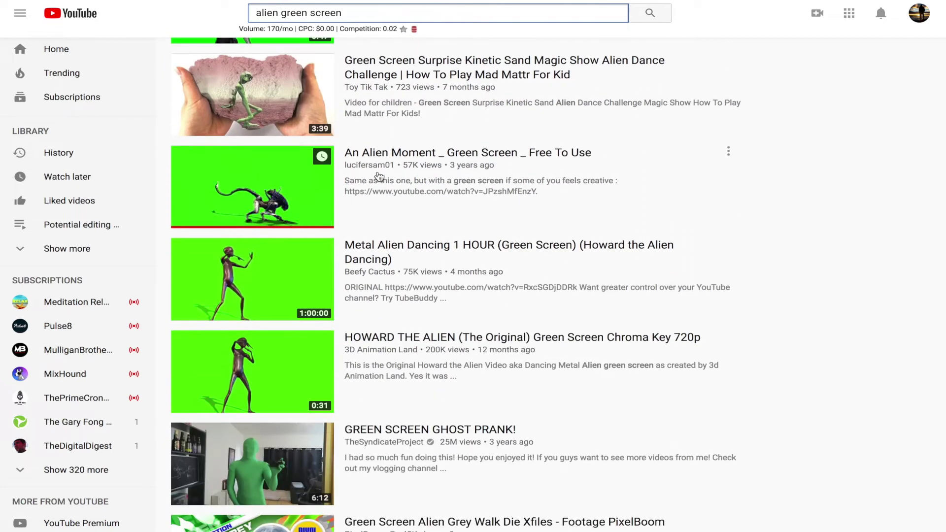
pyautogui.scroll(-5, 379, 176)
pyautogui.scroll(1, 345, 207)
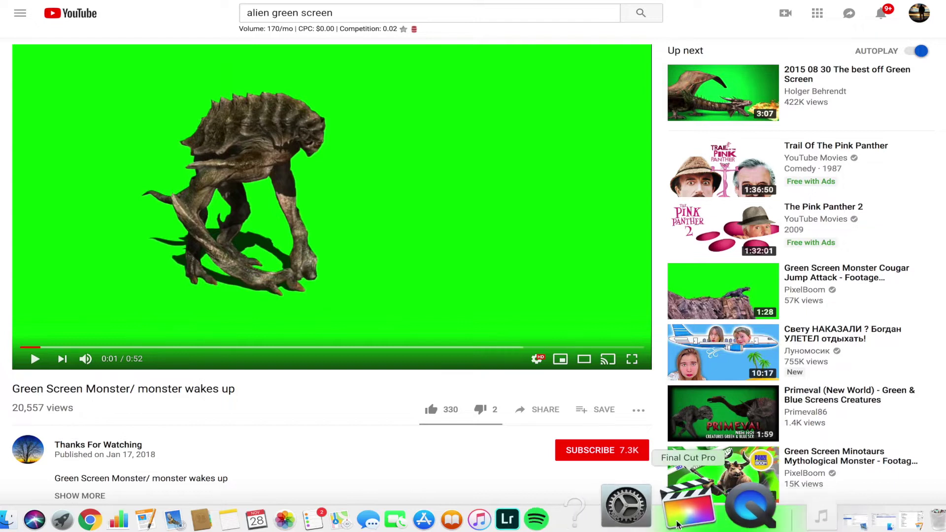
# Step: Launch QuickTime Player through Spotlight search using 'quick'
pyautogui.click(886, 4)
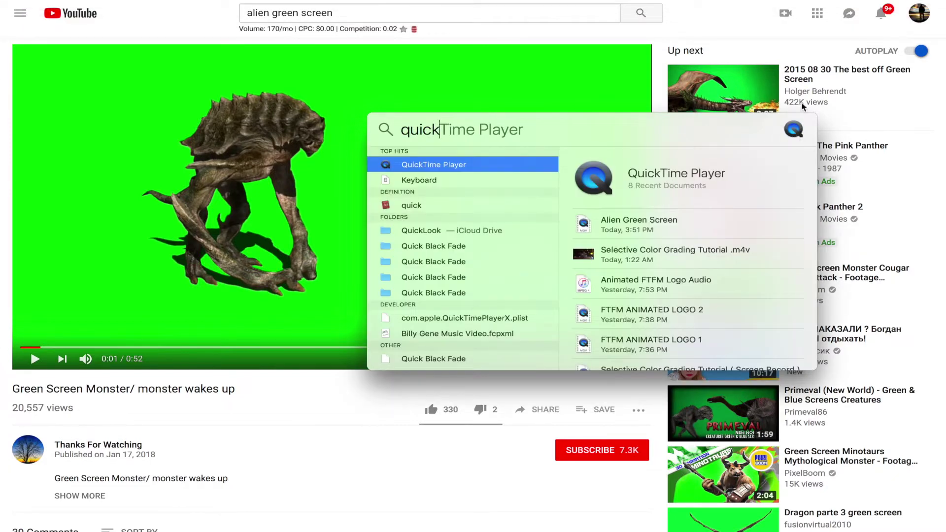
pyautogui.write('quick')
pyautogui.press('Return')
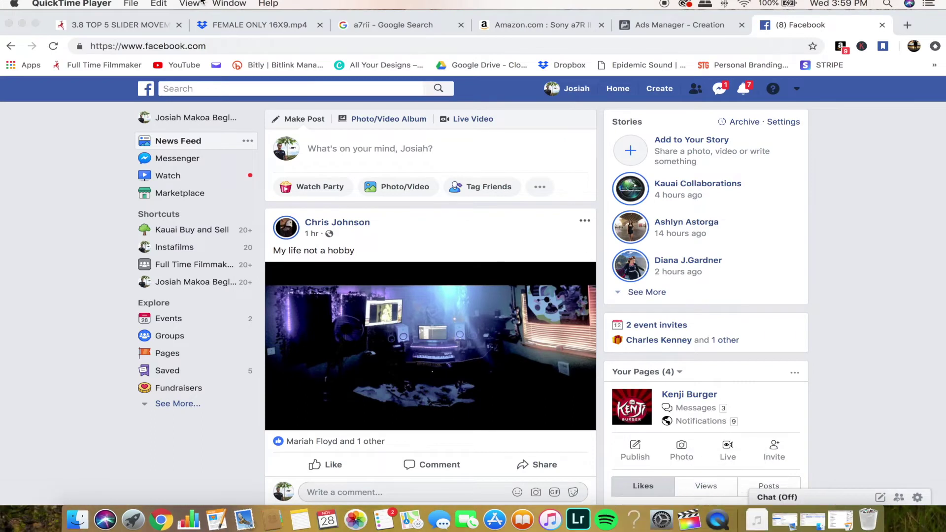
# Step: Look through QuickTime Player's File menu and Dock options, then dismiss them
pyautogui.click(136, 3)
pyautogui.moveTo(108, 4)
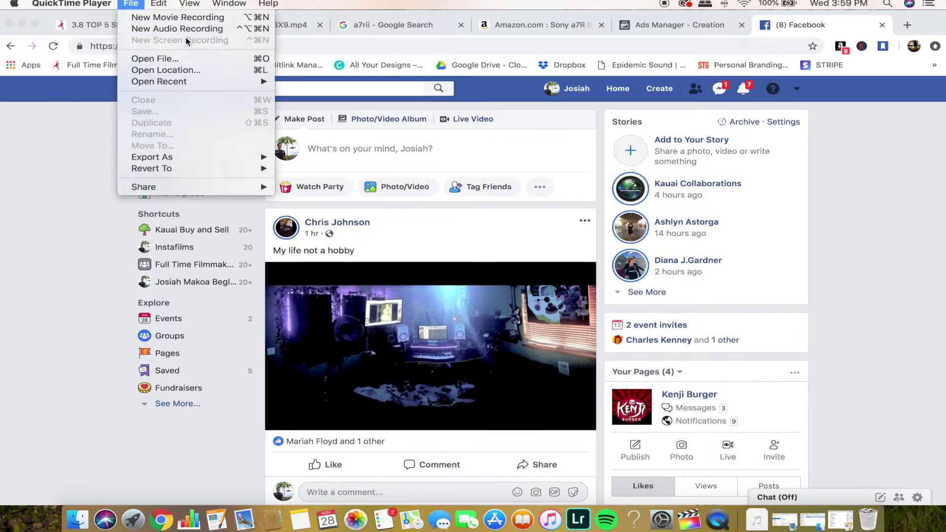
pyautogui.click(130, 5)
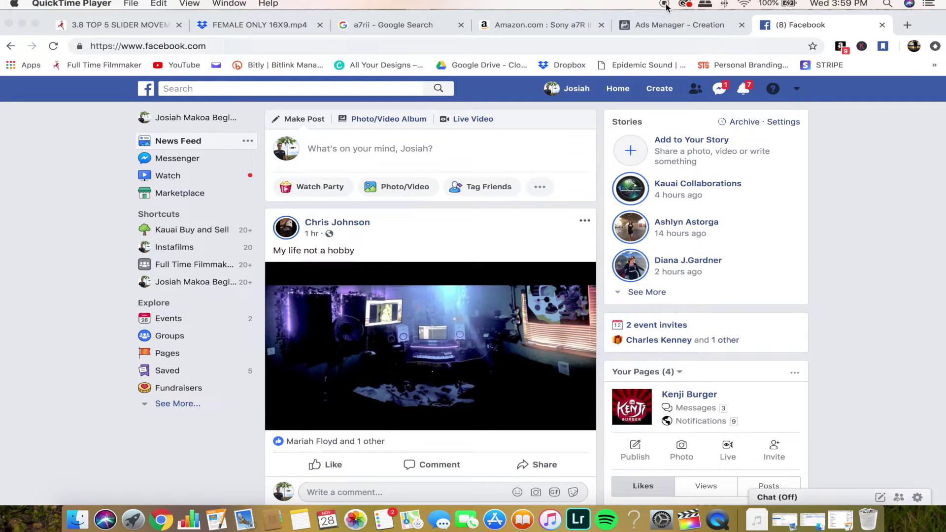
pyautogui.rightClick(719, 517)
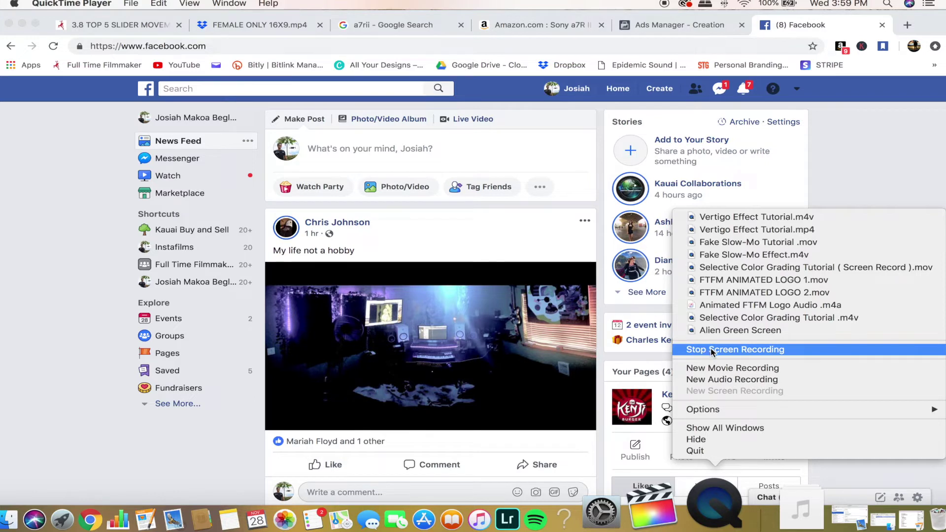
pyautogui.click(159, 4)
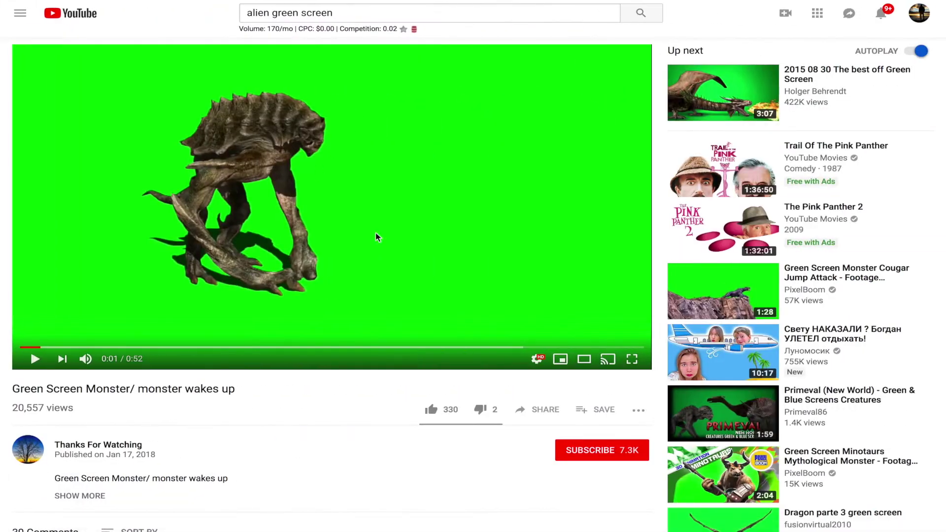
# Step: Play the Green Screen Monster video full screen at 1080p quality
pyautogui.doubleClick(376, 237)
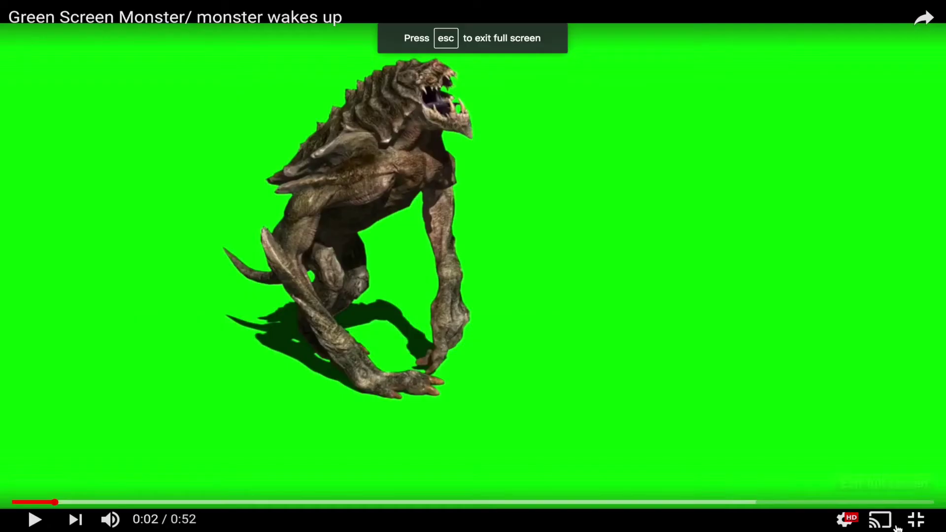
pyautogui.click(843, 518)
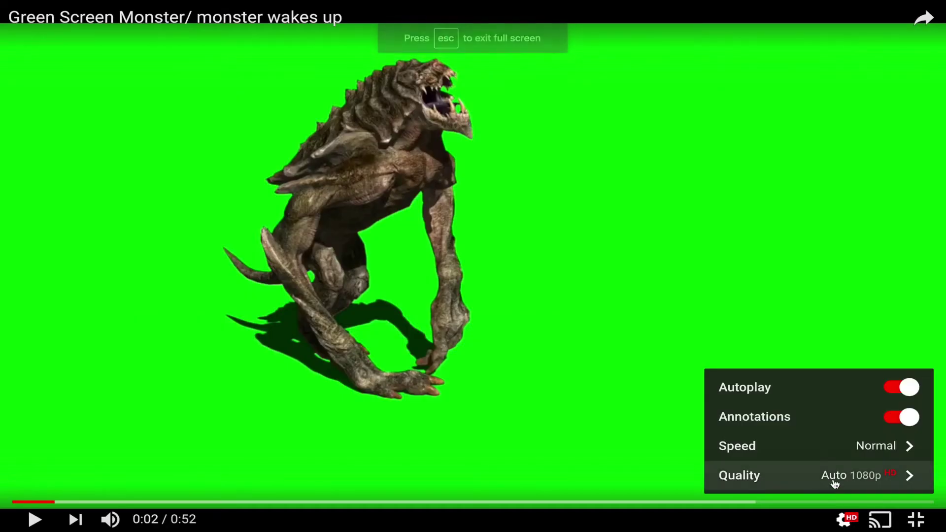
pyautogui.click(869, 478)
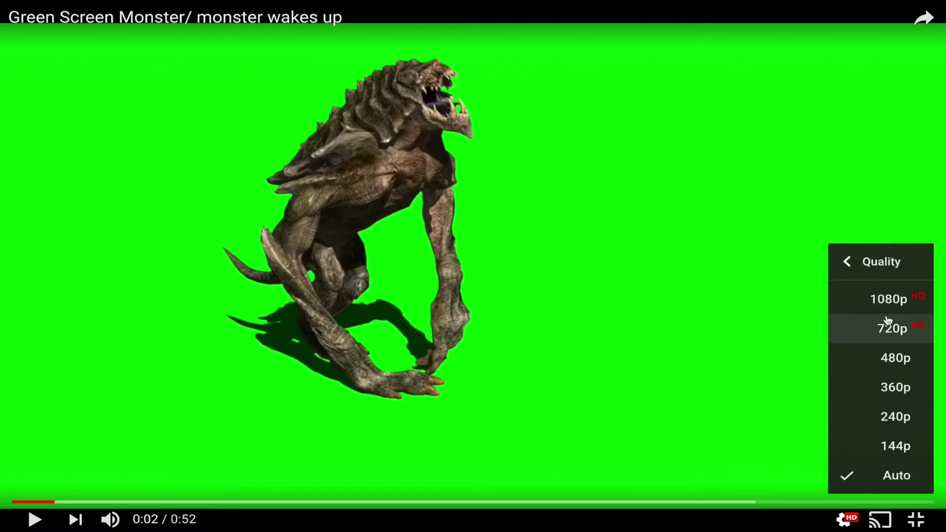
pyautogui.click(884, 299)
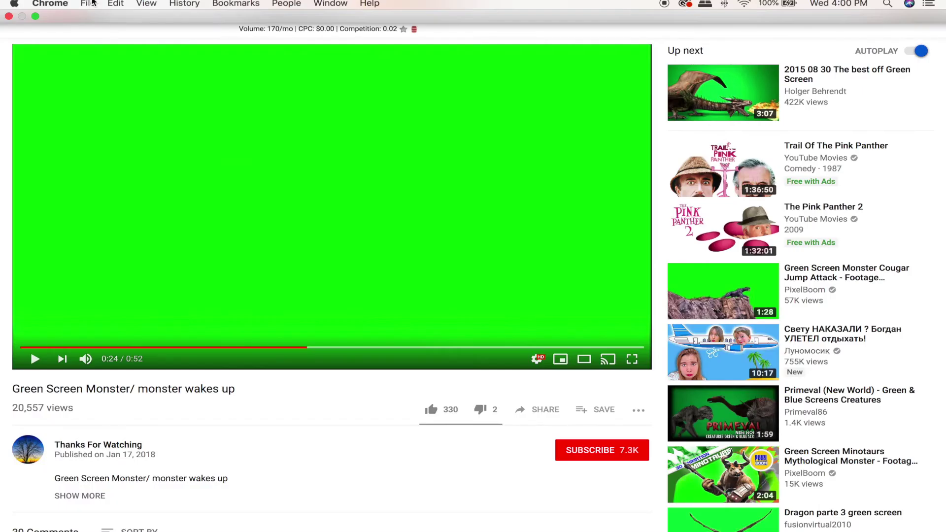
# Step: Dismiss the browser's menus and QuickTime's Dock options menu
pyautogui.click(89, 4)
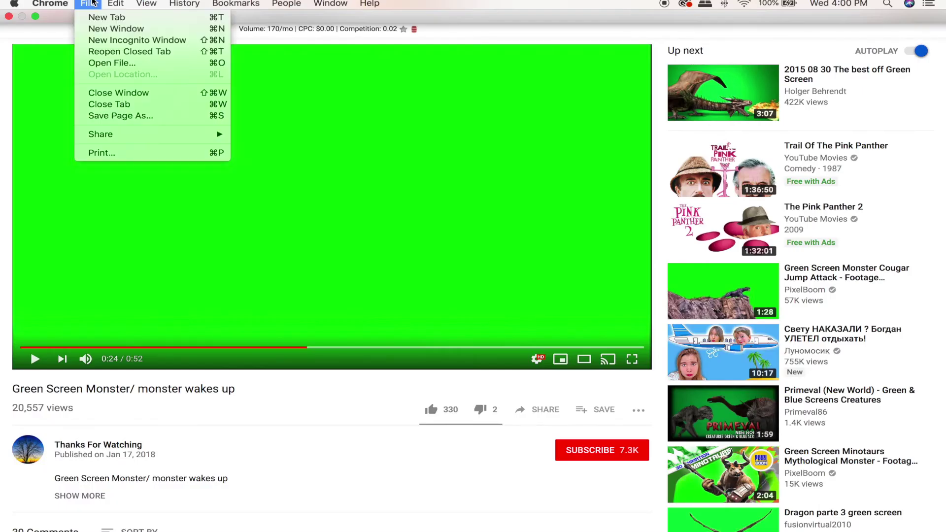
pyautogui.click(116, 4)
pyautogui.moveTo(704, 516)
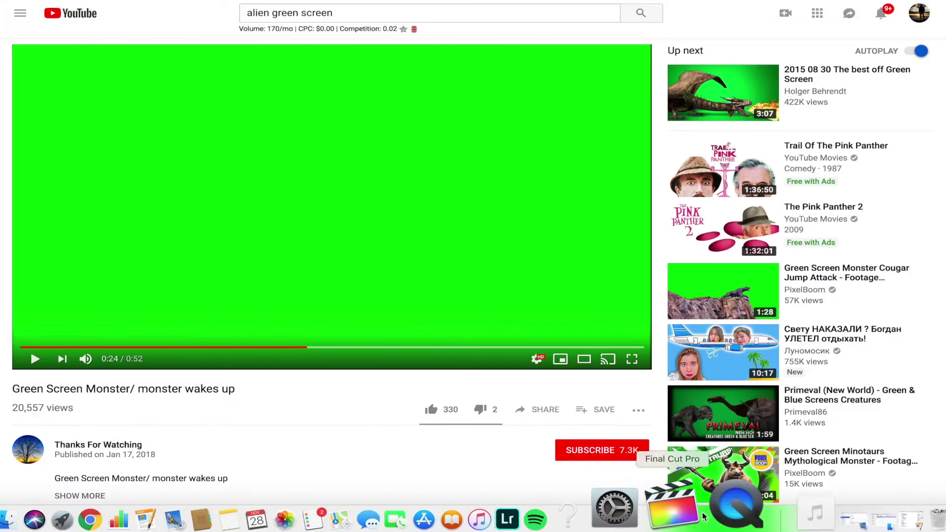
pyautogui.rightClick(735, 512)
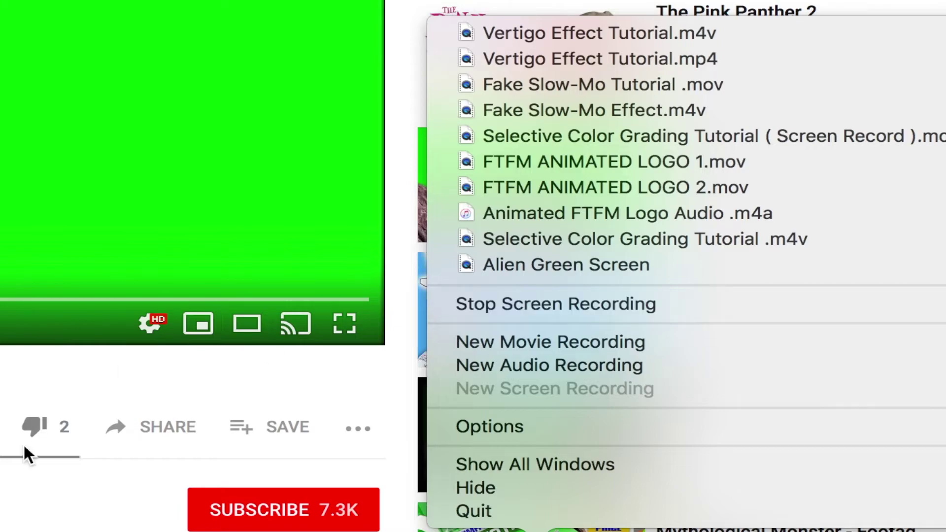
pyautogui.click(27, 453)
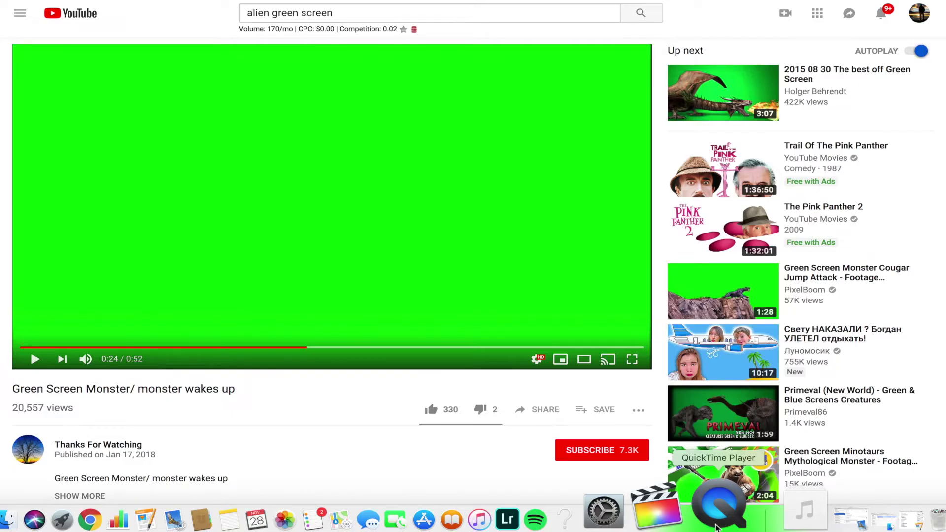
# Step: Switch to Final Cut Pro, then show the external hard drive's folders in Finder
pyautogui.click(697, 523)
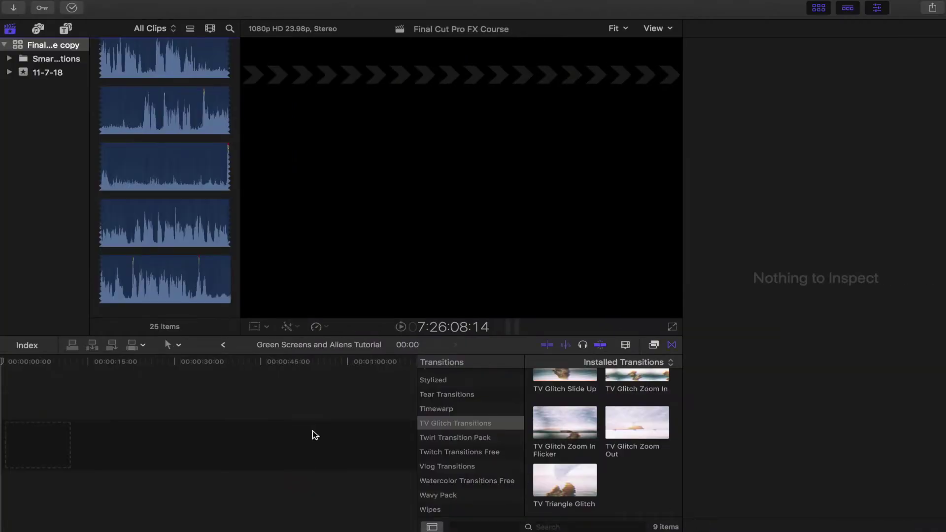
pyautogui.moveTo(75, 522)
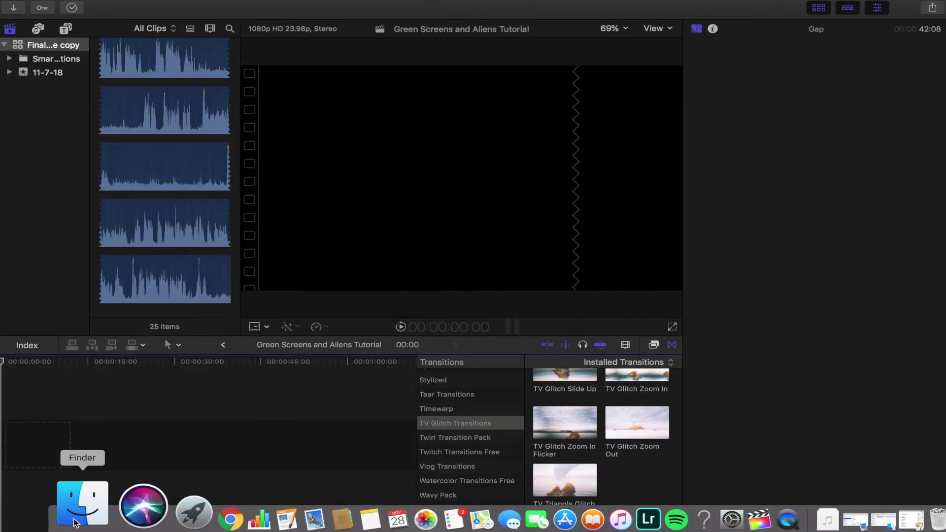
pyautogui.click(75, 522)
pyautogui.click(281, 341)
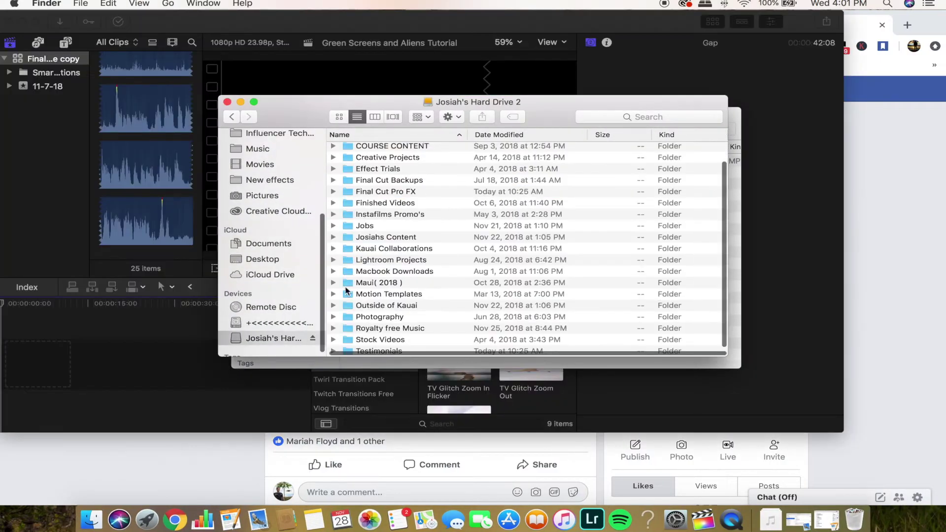
pyautogui.scroll(-3, 346, 291)
# Step: Drag the Alien Green Screen movie into the start of the timeline and zoom in
pyautogui.scroll(5, 375, 266)
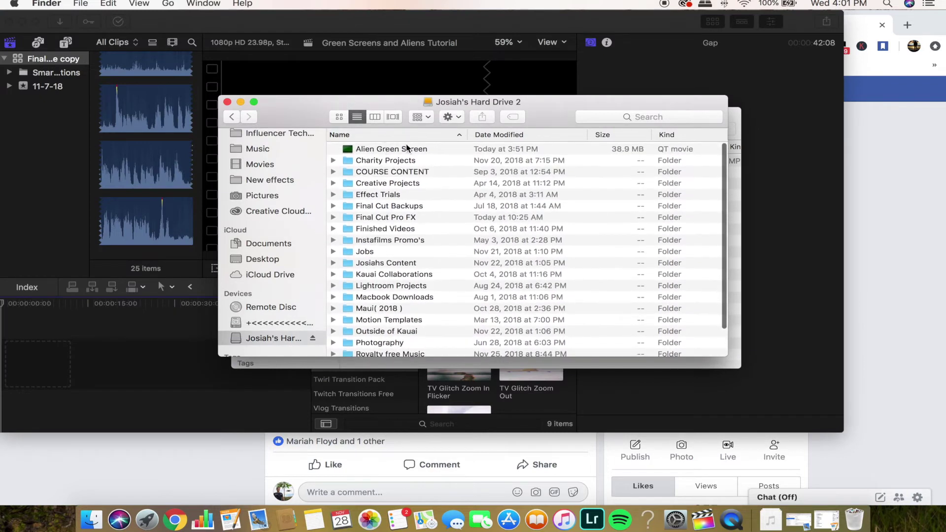
pyautogui.click(424, 150)
pyautogui.moveTo(441, 150); pyautogui.dragTo(56, 366)
pyautogui.moveTo(248, 105); pyautogui.dragTo(242, 102)
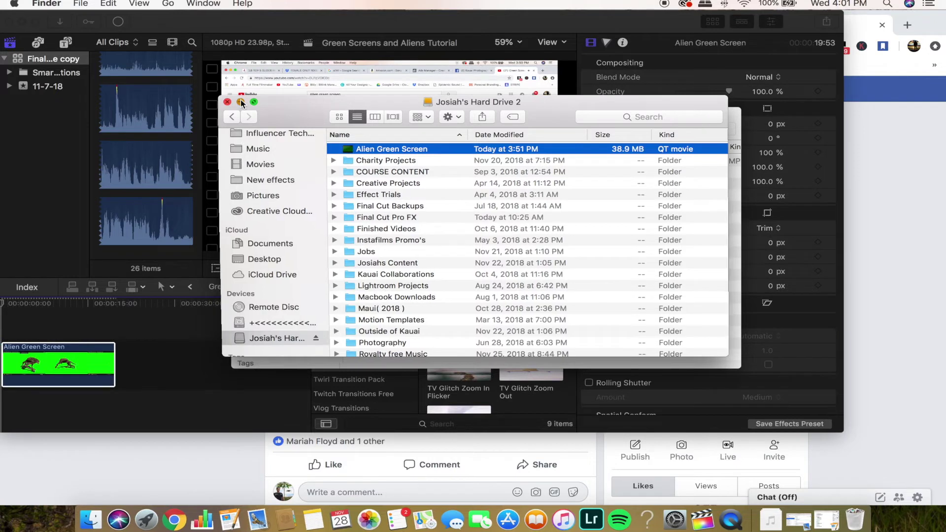
pyautogui.click(240, 102)
pyautogui.click(253, 115)
pyautogui.press('super+equal')
pyautogui.press('super+equal')
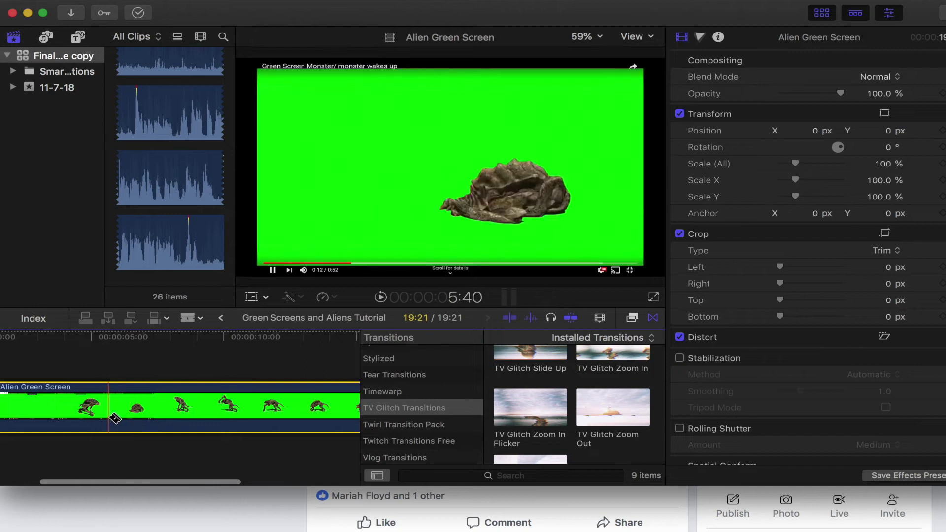
# Step: Blade the Alien Green Screen clip where the monster exits, dropping the empty remainder
pyautogui.hscroll(5, 118, 418)
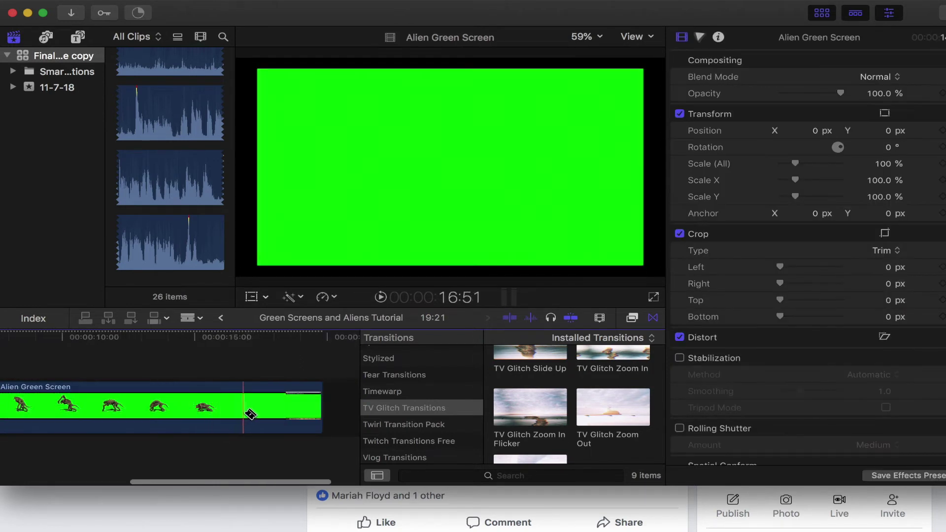
pyautogui.click(229, 416)
pyautogui.press('a')
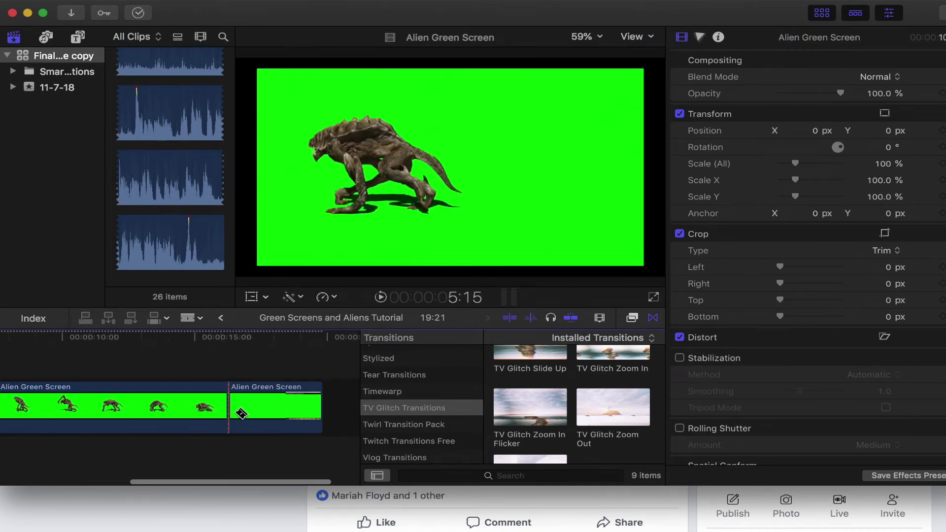
pyautogui.hscroll(-2, 296, 406)
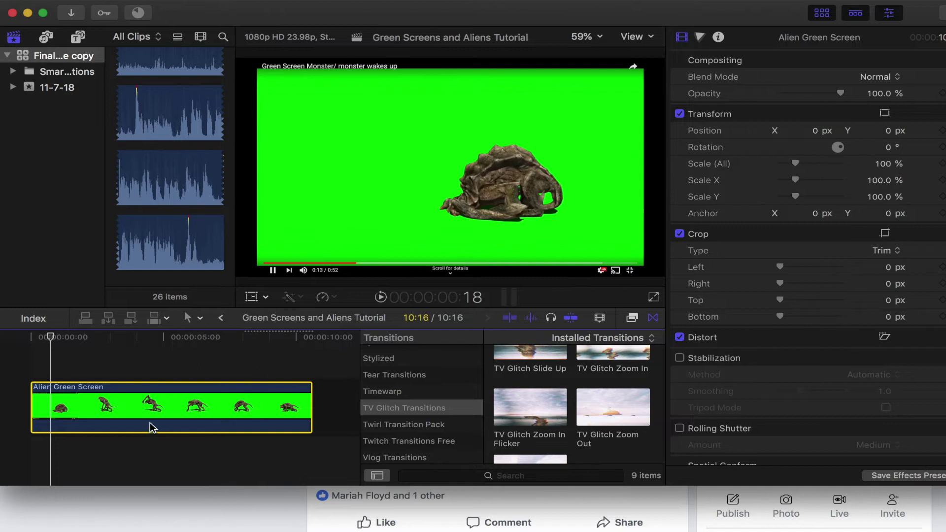
# Step: Crop the Alien Green Screen clip from the bottom-left to frame the monster
pyautogui.click(265, 297)
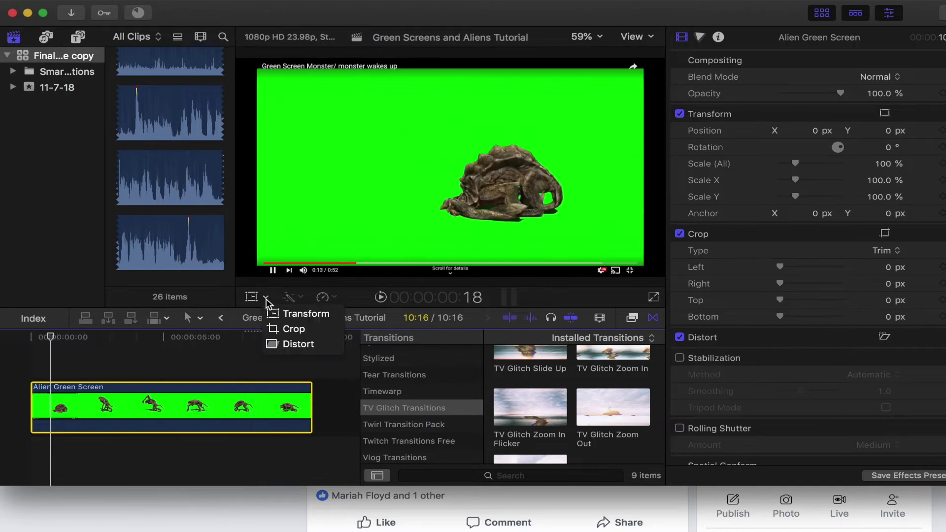
pyautogui.click(294, 329)
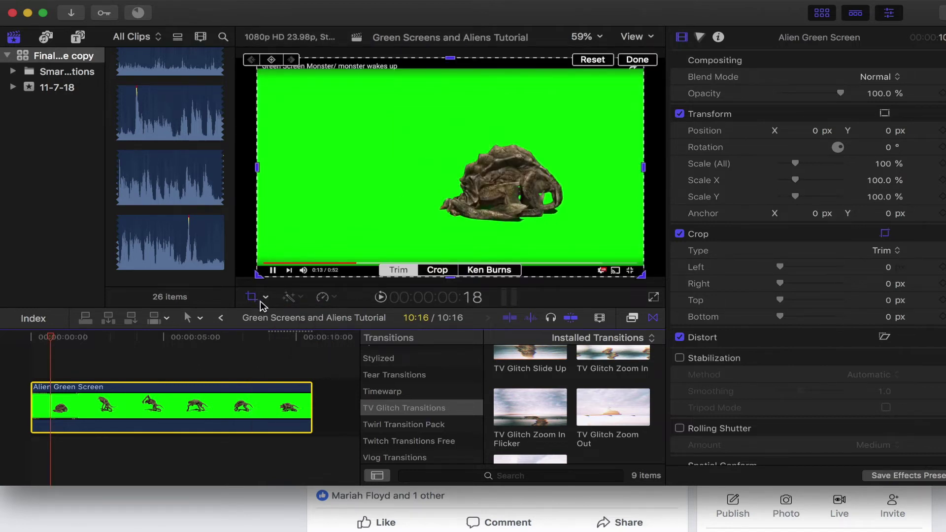
pyautogui.click(265, 298)
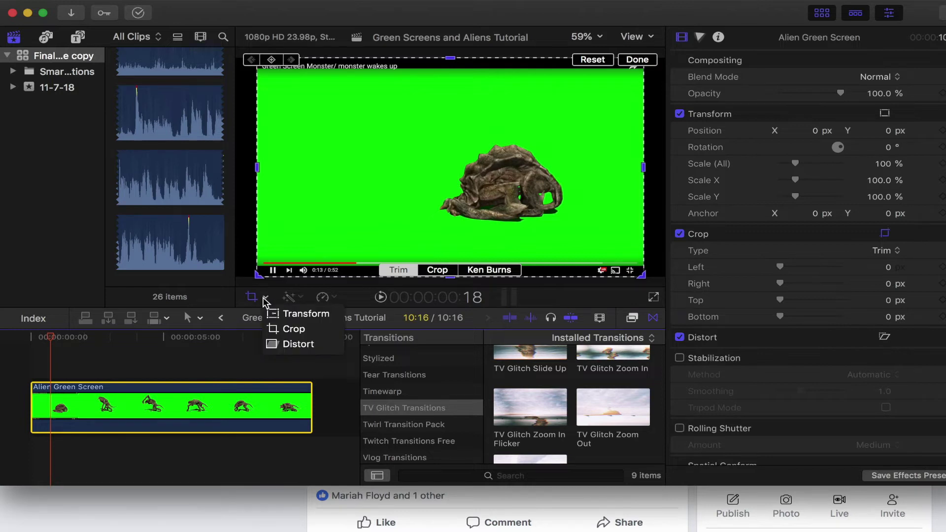
pyautogui.click(296, 334)
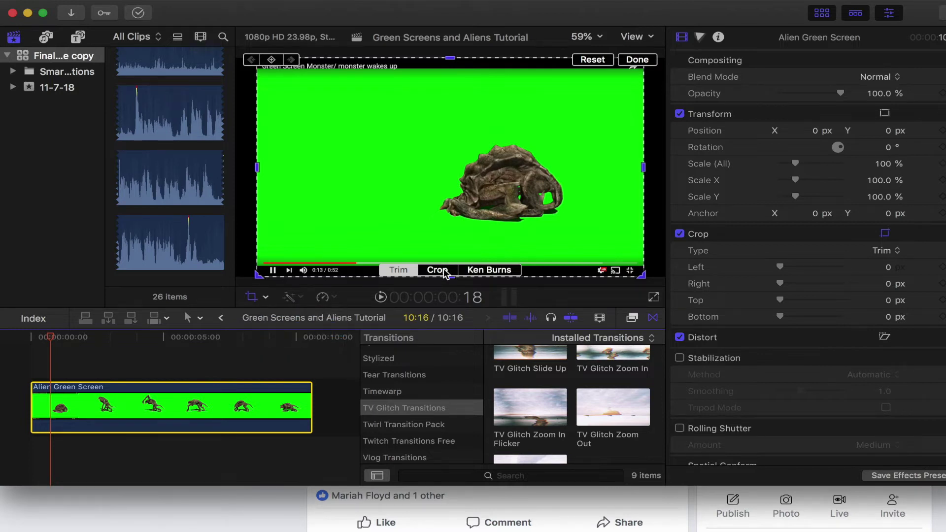
pyautogui.moveTo(256, 274); pyautogui.dragTo(323, 241)
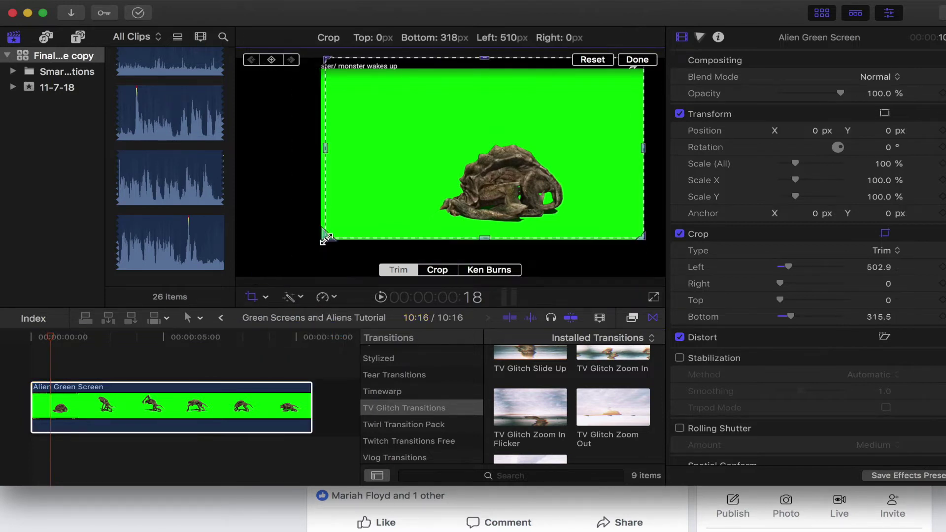
pyautogui.moveTo(467, 156)
pyautogui.mouseDown()
pyautogui.moveTo(449, 162)
pyautogui.moveTo(461, 172)
pyautogui.mouseUp()
pyautogui.press('Return')
# Step: Refine the crop to Left 109.2, Right 61.2, Top 102.4, Bottom 181.4, and scale to 86%
pyautogui.moveTo(73, 337); pyautogui.dragTo(138, 337)
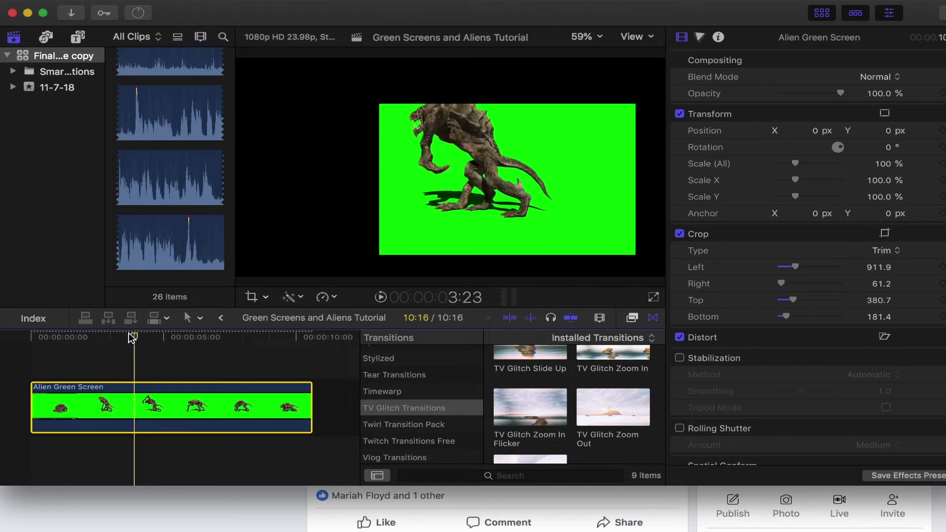
pyautogui.click(188, 338)
pyautogui.click(146, 338)
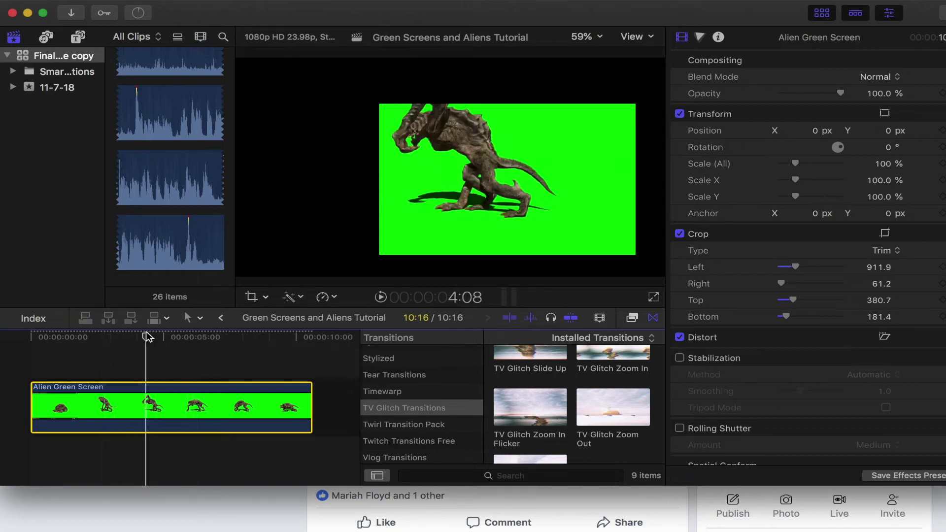
pyautogui.click(480, 207)
pyautogui.click(266, 297)
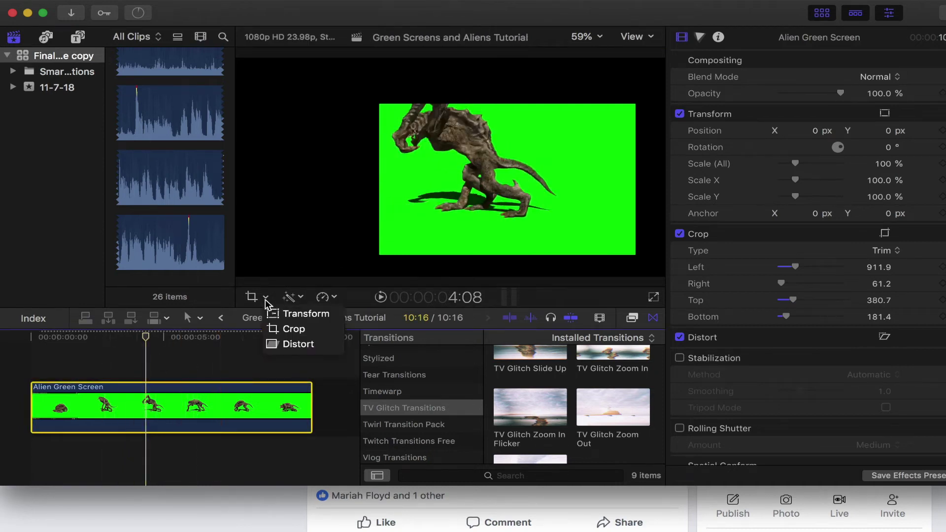
pyautogui.click(280, 329)
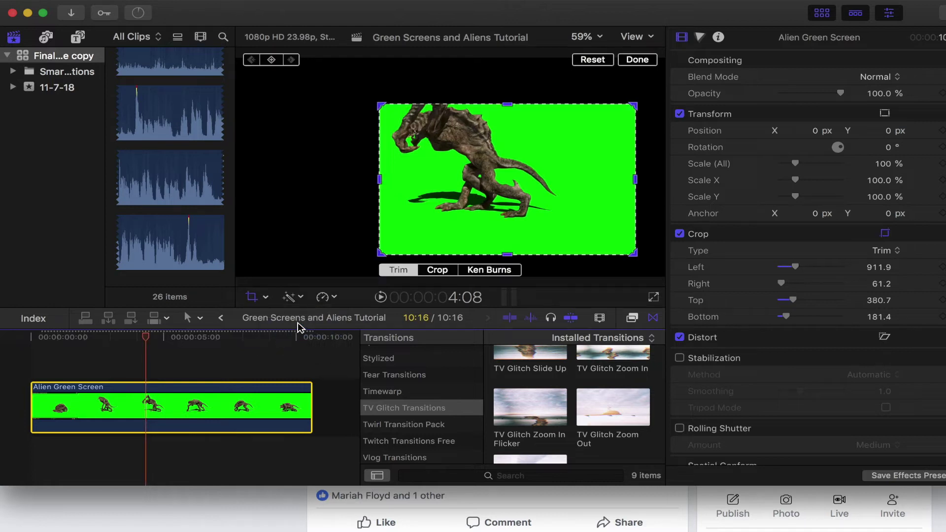
pyautogui.moveTo(381, 108); pyautogui.dragTo(274, 72)
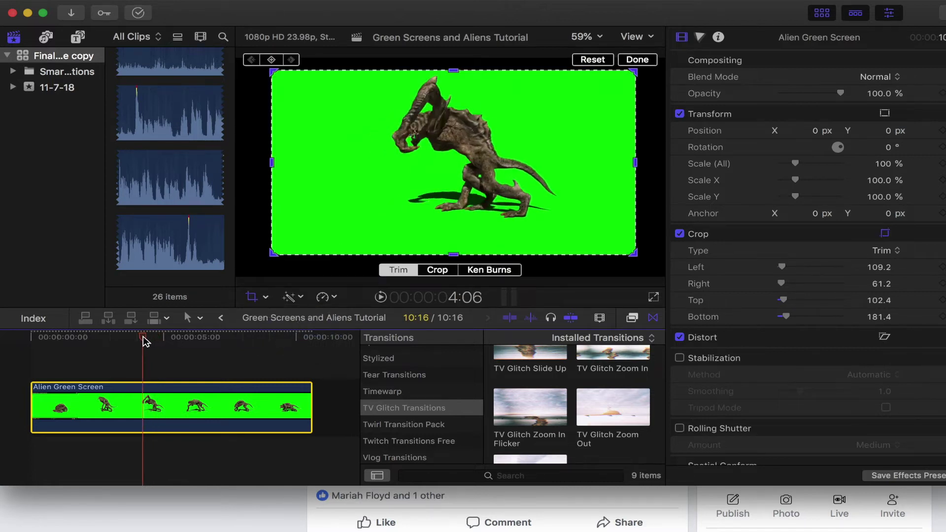
pyautogui.moveTo(169, 340); pyautogui.dragTo(301, 342)
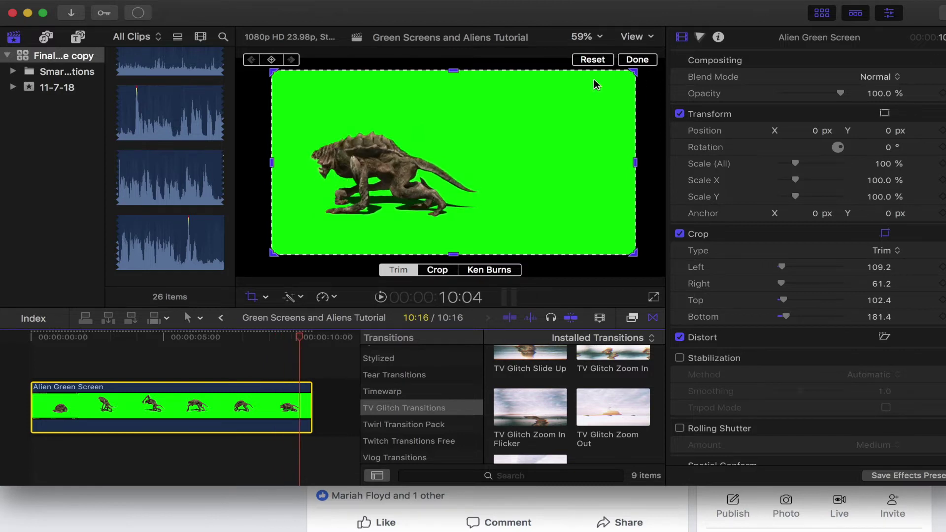
pyautogui.click(638, 60)
pyautogui.click(143, 409)
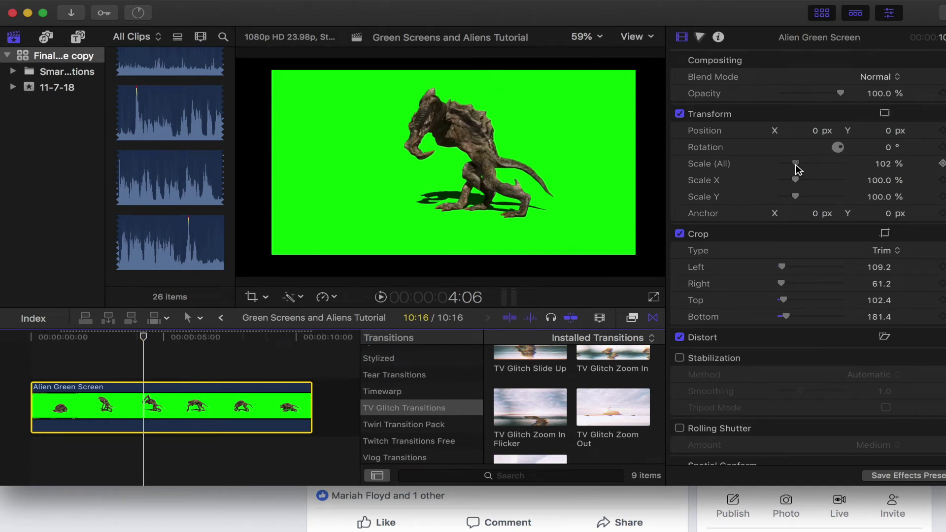
pyautogui.moveTo(798, 170); pyautogui.dragTo(784, 167)
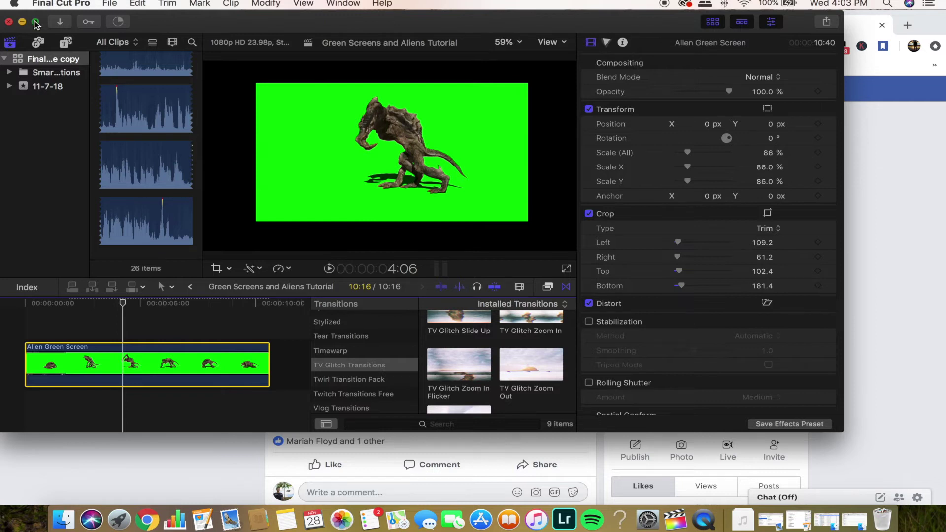
# Step: Apply the Keyer effect from the Effects browser to the Alien Green Screen clip
pyautogui.click(35, 23)
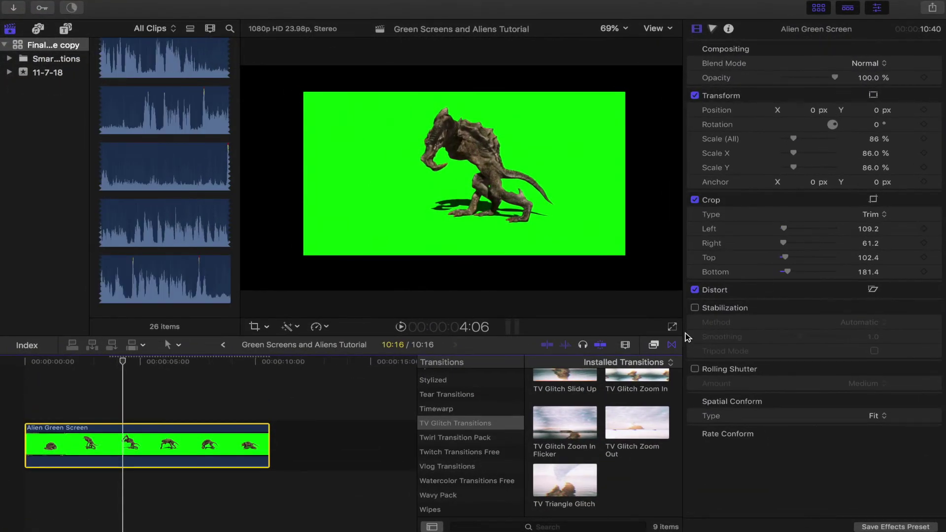
pyautogui.click(654, 345)
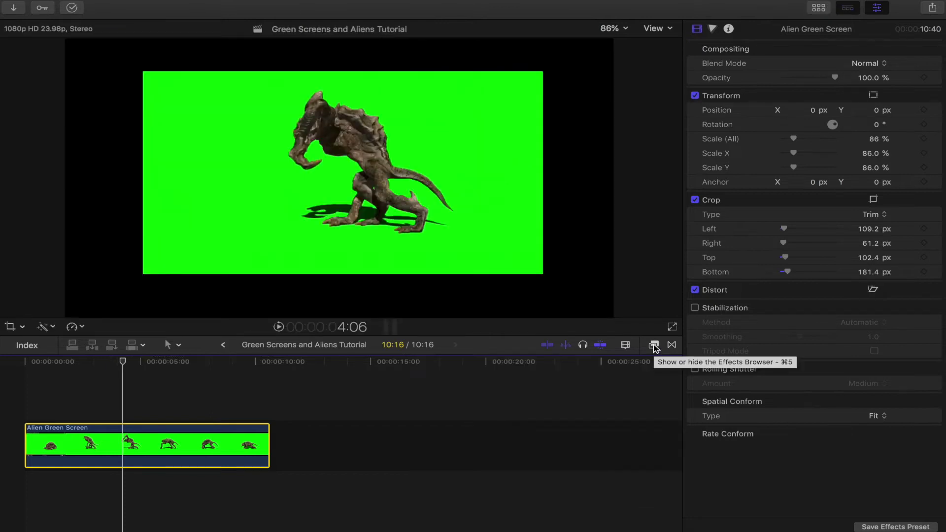
pyautogui.click(654, 346)
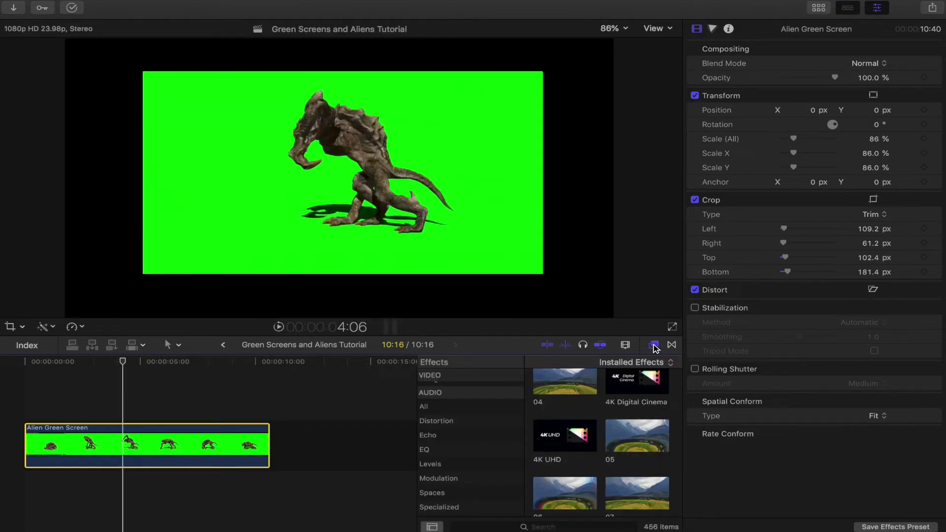
pyautogui.press('super+4')
pyautogui.click(802, 527)
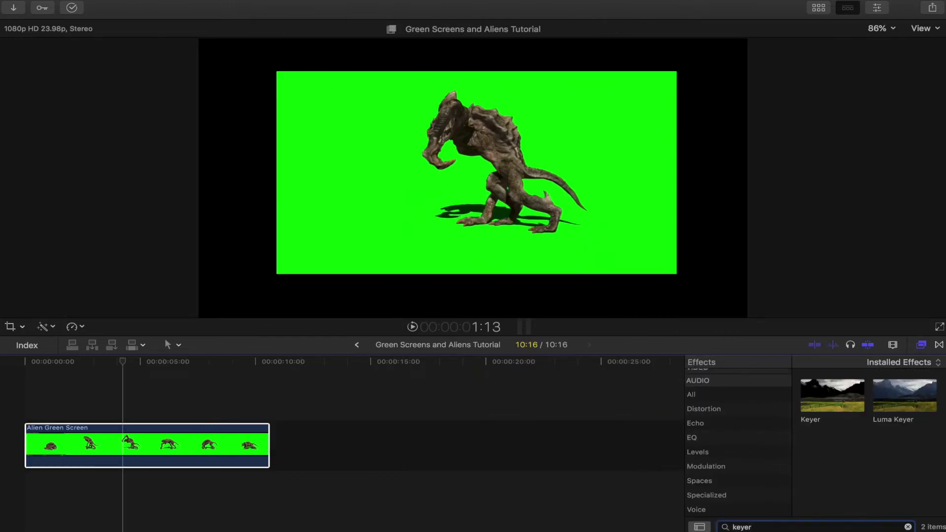
pyautogui.moveTo(833, 395); pyautogui.dragTo(101, 424)
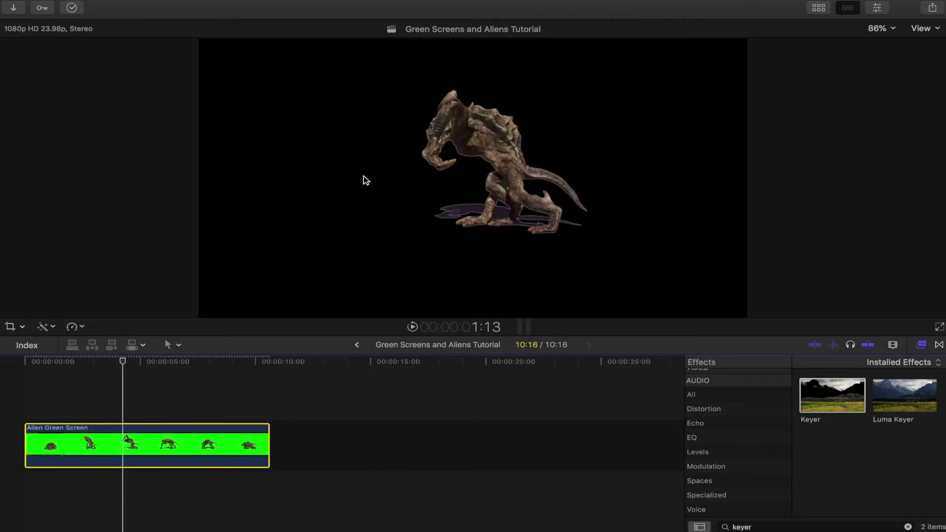
pyautogui.moveTo(120, 363); pyautogui.dragTo(70, 364)
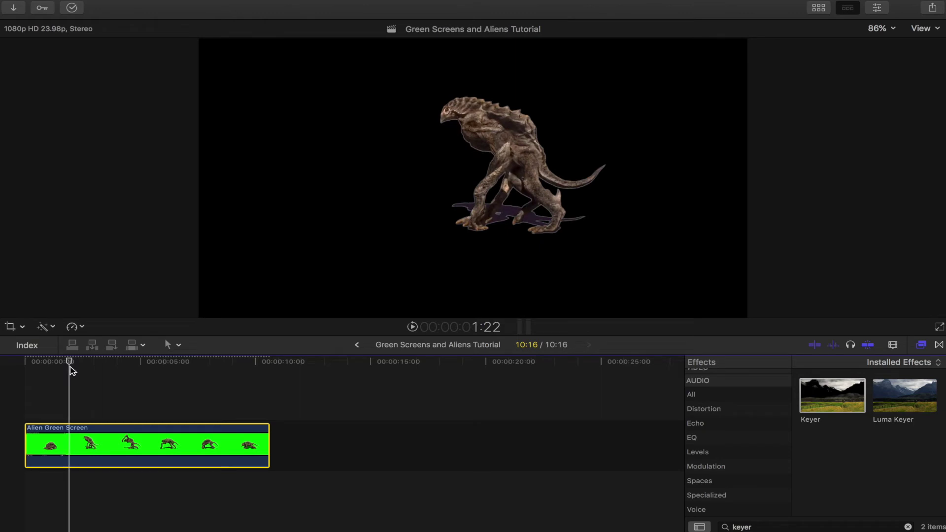
pyautogui.moveTo(114, 2)
pyautogui.click(35, 21)
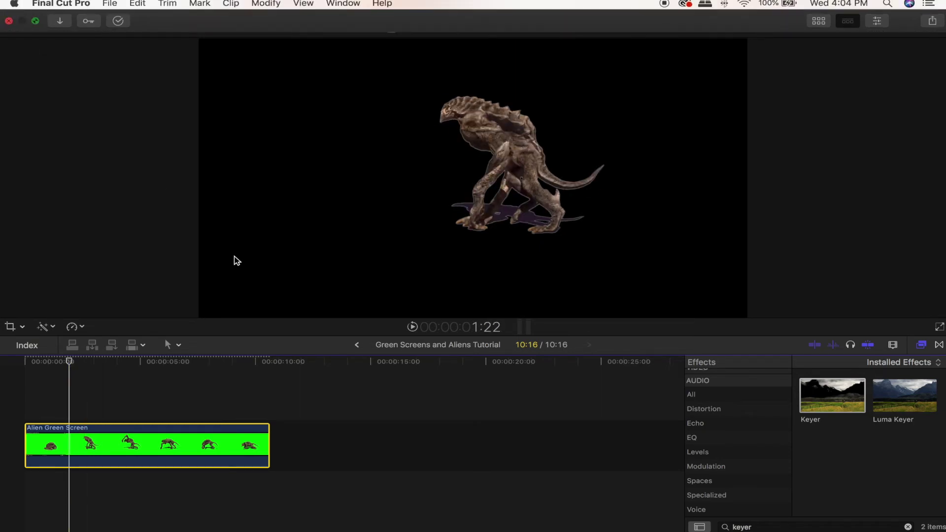
# Step: Drag DJI_0408.MP4 from the Secret Beach Family Drone Video folder in Finder into the timeline
pyautogui.click(70, 507)
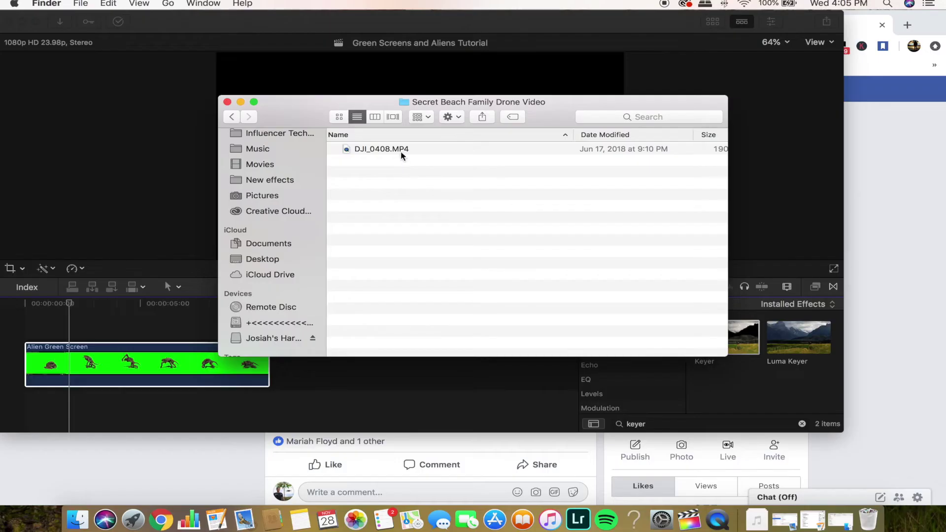
pyautogui.moveTo(400, 433); pyautogui.dragTo(72, 411)
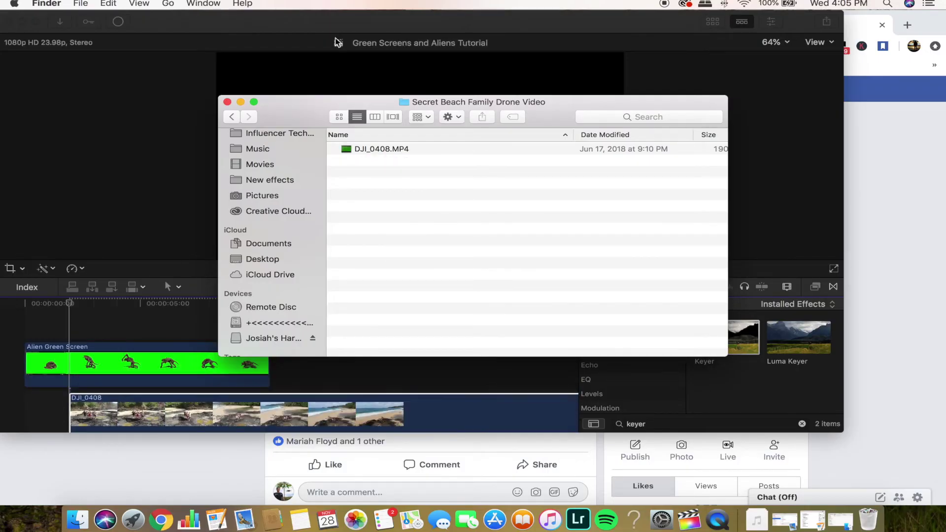
pyautogui.click(240, 102)
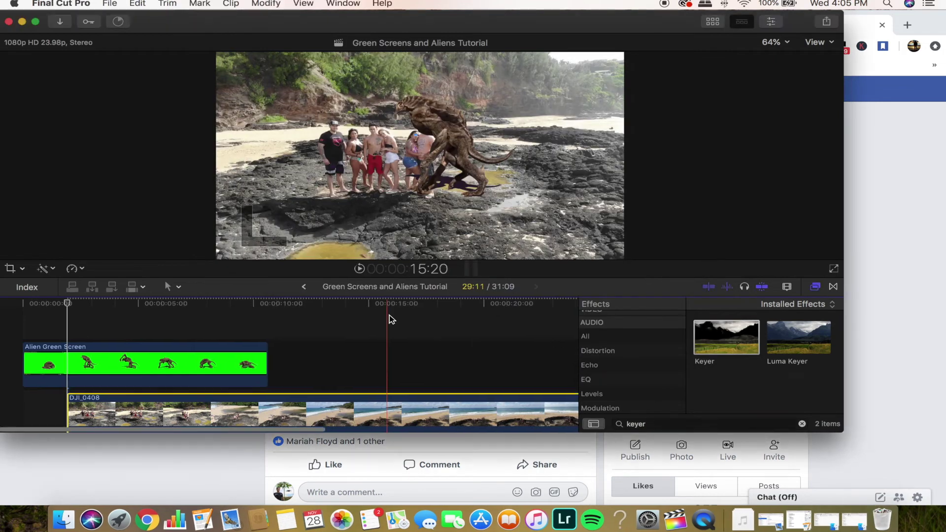
# Step: Add a hold frame at the chosen beach frame of the drone clip and lengthen it
pyautogui.press('super+minus')
pyautogui.press('super+minus')
pyautogui.moveTo(114, 306); pyautogui.dragTo(142, 306)
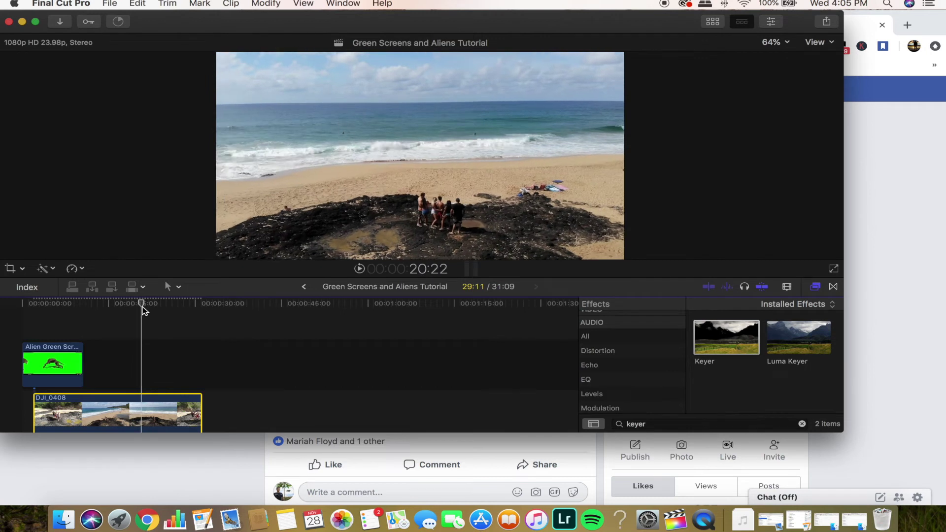
pyautogui.hotkey('shift', 'h')
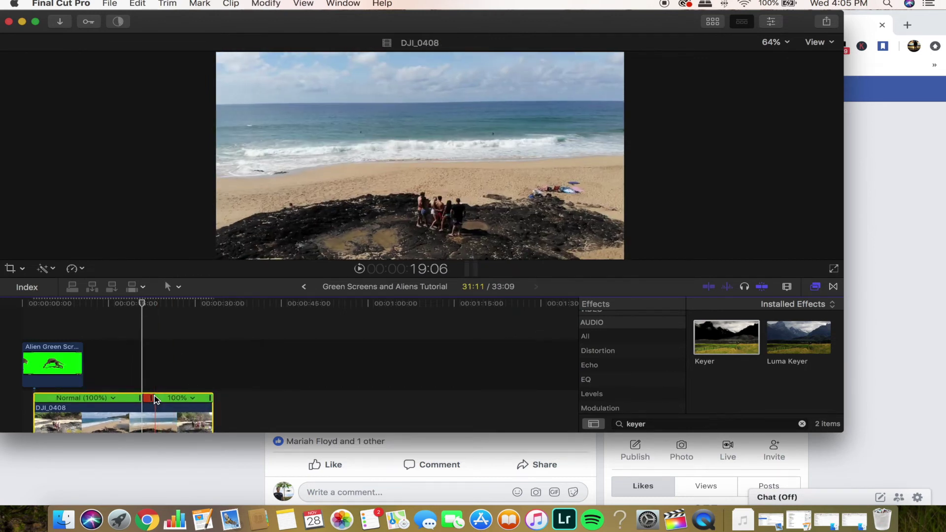
pyautogui.moveTo(212, 400); pyautogui.dragTo(276, 399)
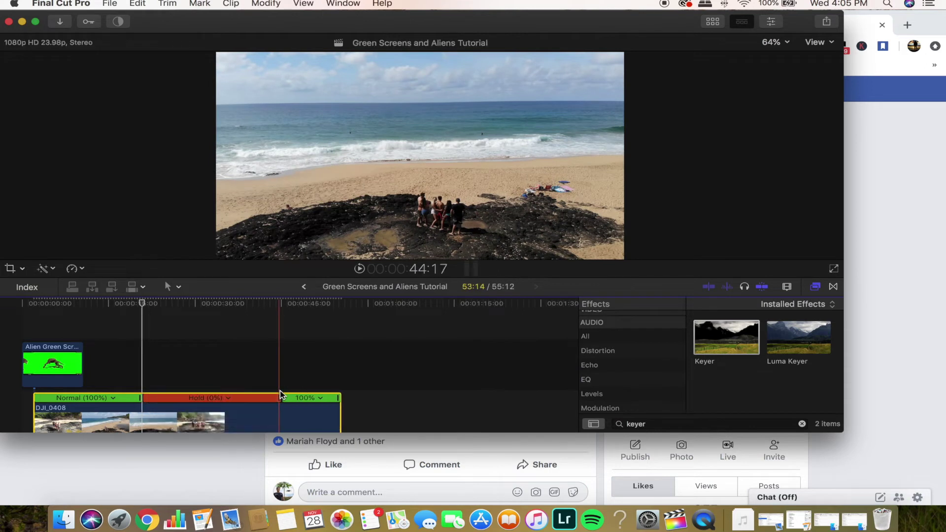
# Step: Blade and delete the drone footage around the hold, then move the frozen frame to the timeline start
pyautogui.click(149, 423)
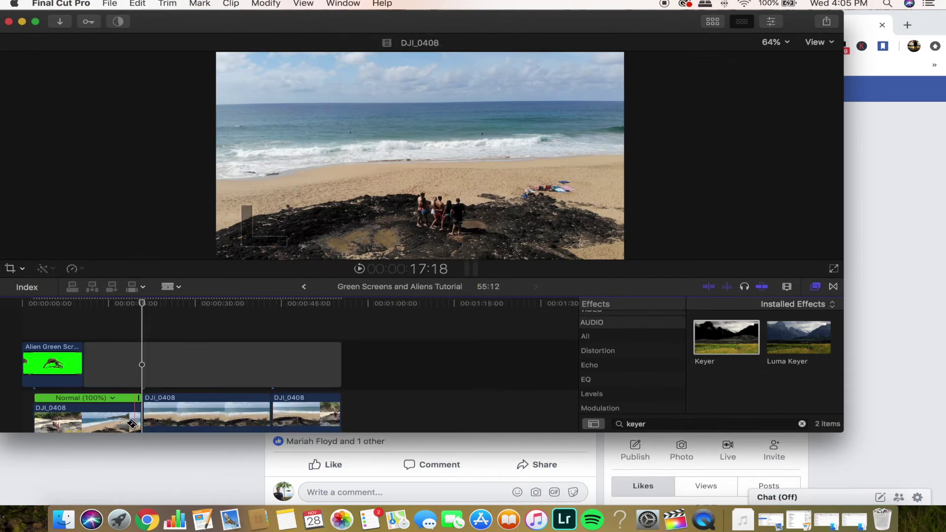
pyautogui.press('a')
pyautogui.press('Delete')
pyautogui.click(294, 411)
pyautogui.press('Delete')
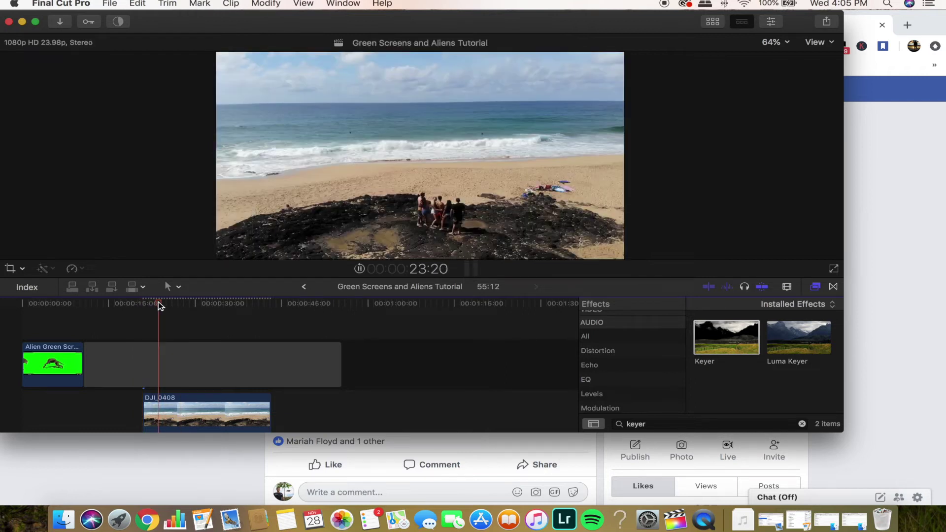
pyautogui.moveTo(162, 414); pyautogui.dragTo(42, 414)
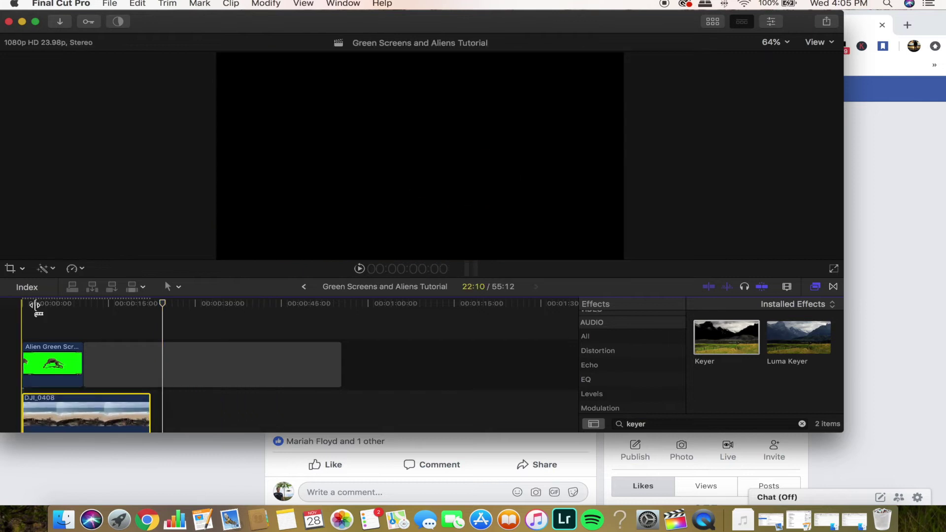
pyautogui.click(29, 304)
pyautogui.moveTo(30, 304)
pyautogui.mouseDown()
pyautogui.moveTo(54, 304)
pyautogui.moveTo(31, 308)
pyautogui.mouseUp()
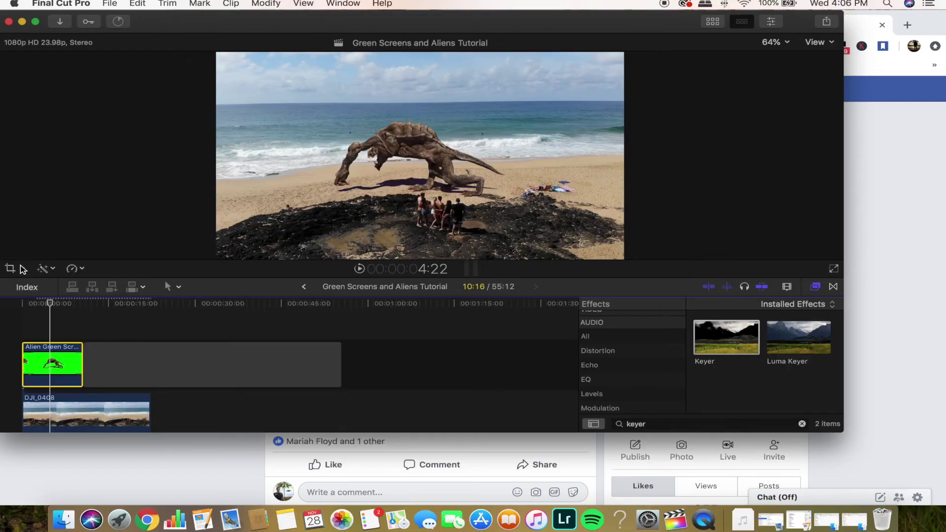
# Step: Scale the alien to 98% and rotate it about 7° using the viewer's Transform controls
pyautogui.click(24, 269)
pyautogui.click(51, 283)
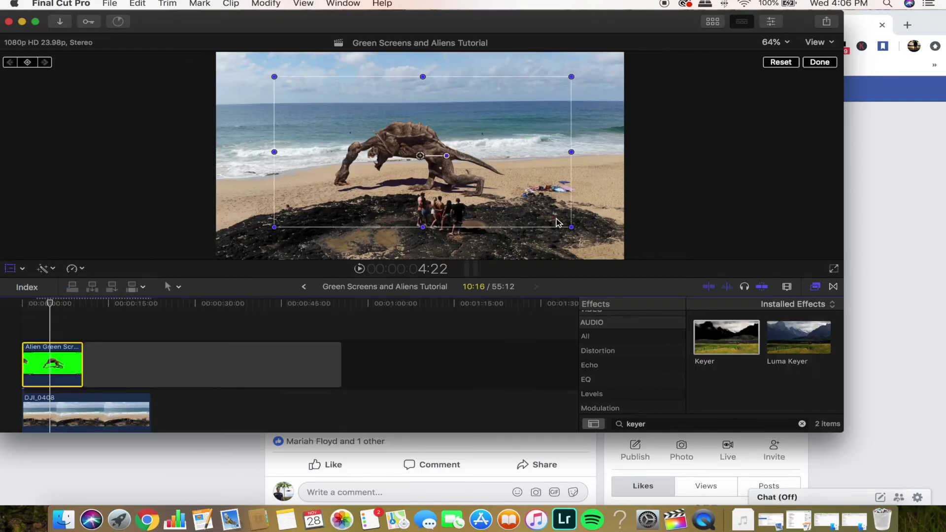
pyautogui.moveTo(570, 228); pyautogui.dragTo(553, 219)
pyautogui.moveTo(628, 255); pyautogui.dragTo(634, 234)
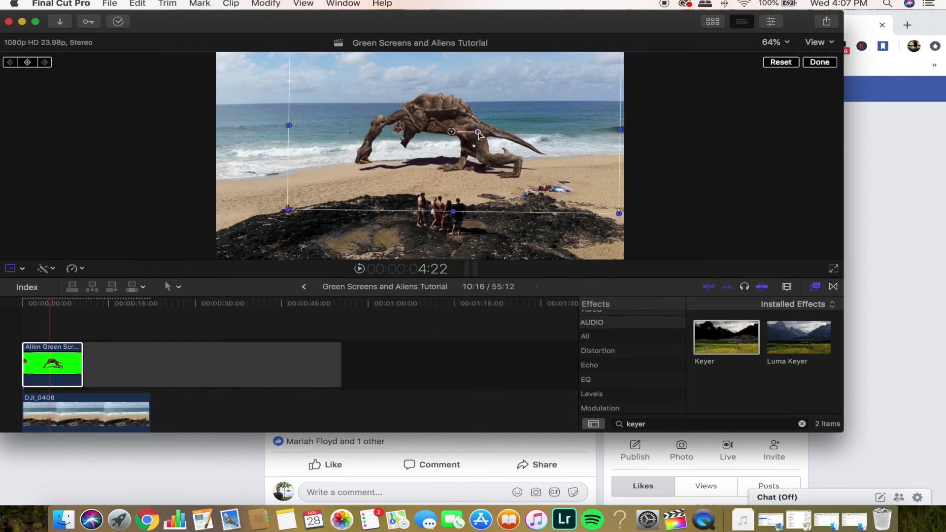
pyautogui.moveTo(479, 134); pyautogui.dragTo(429, 197)
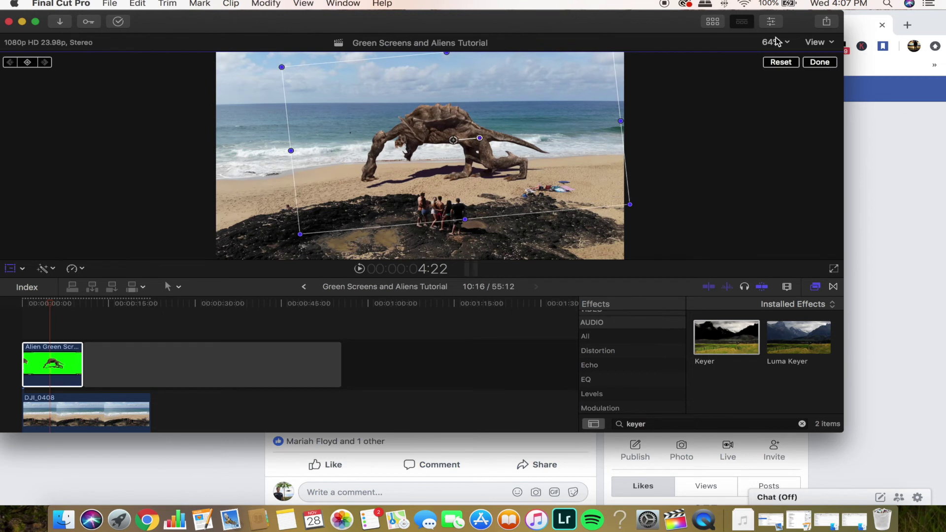
pyautogui.click(815, 65)
pyautogui.click(24, 304)
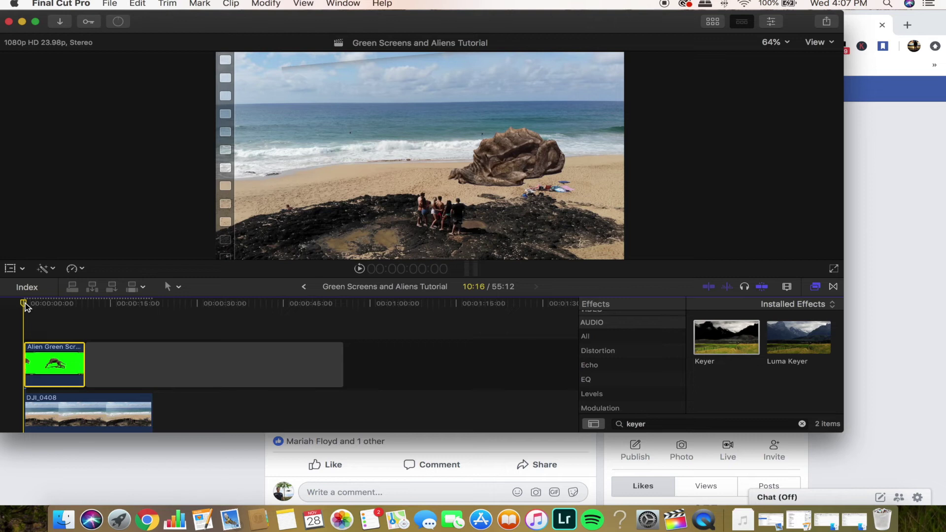
pyautogui.press('space')
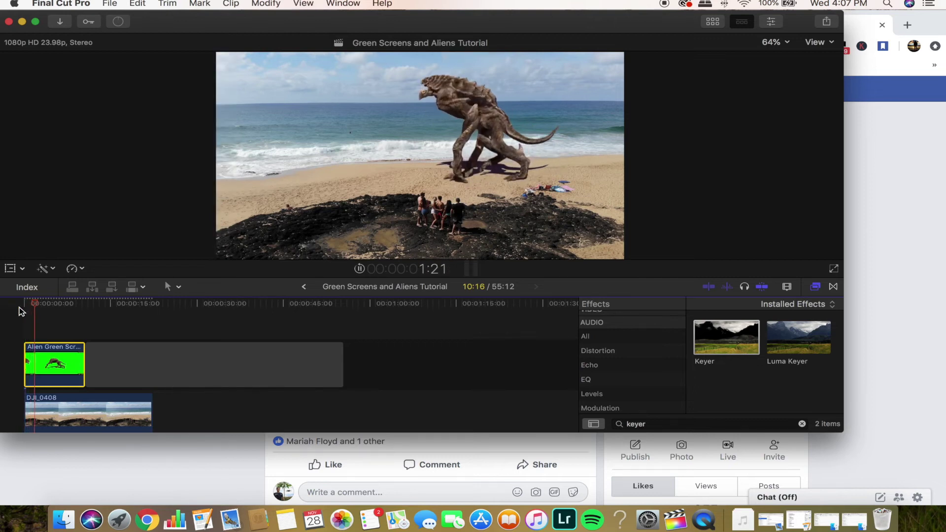